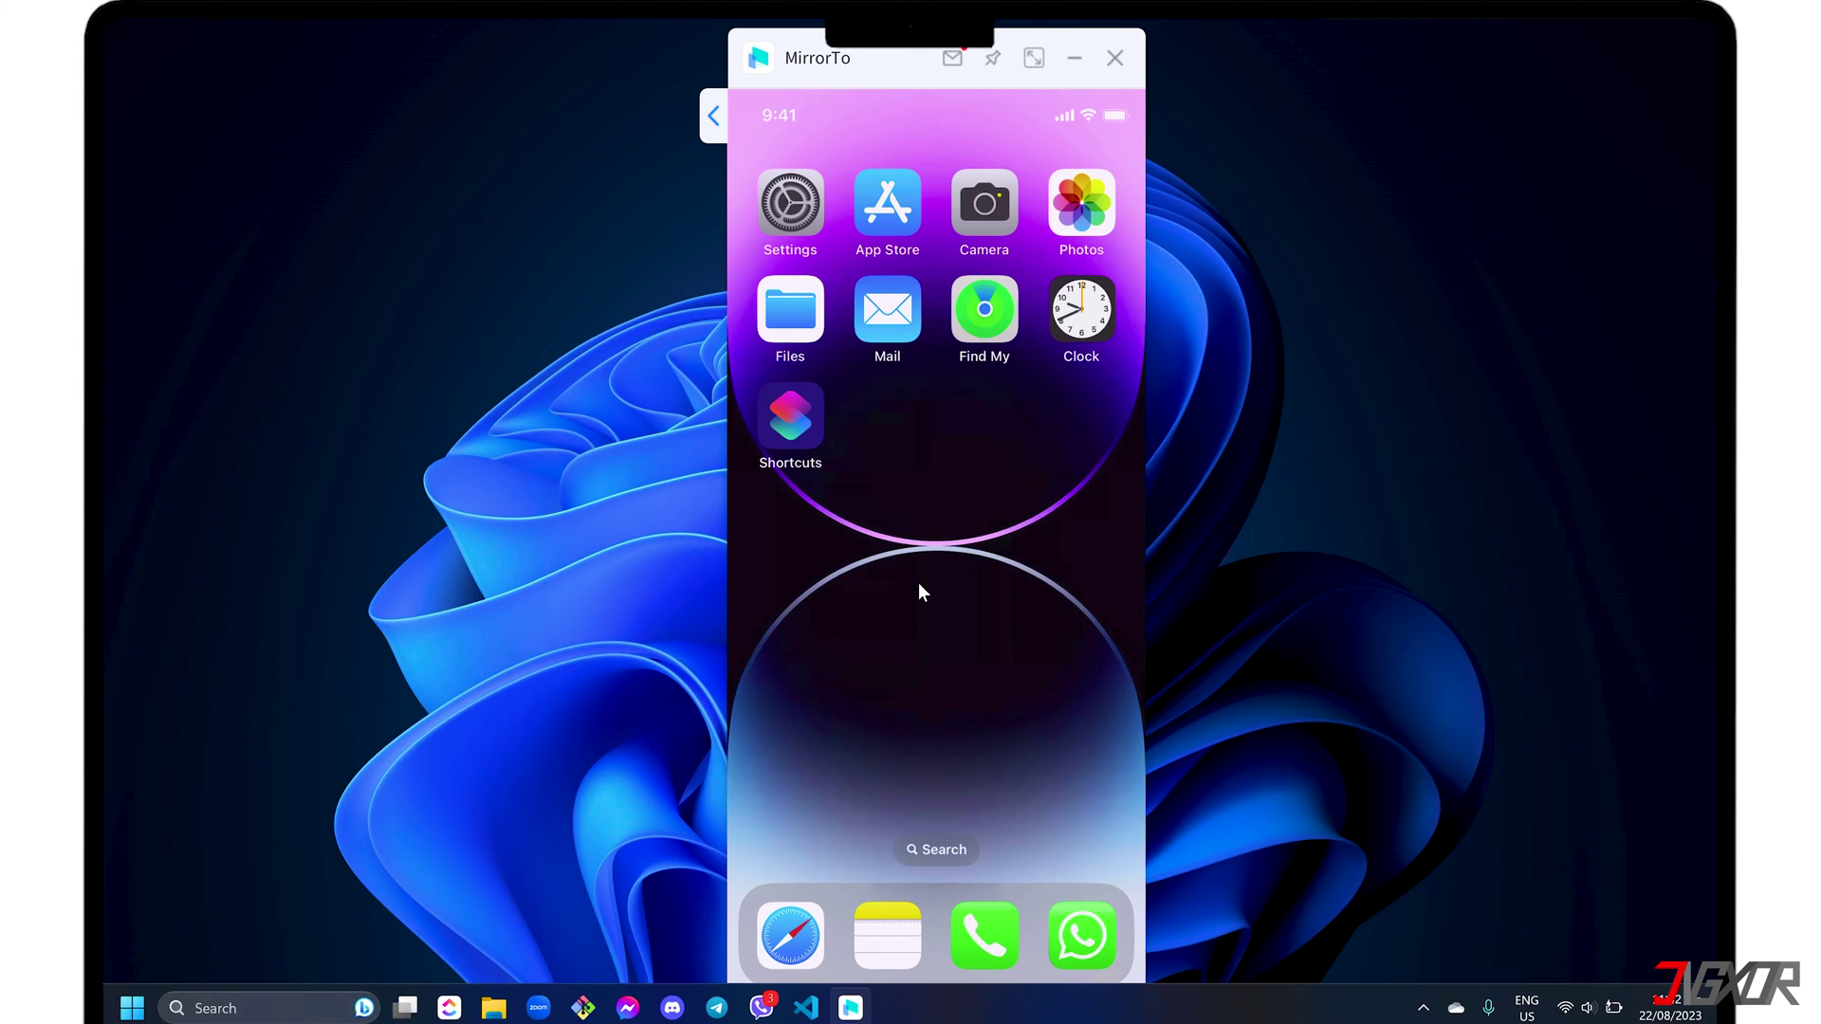
- Create a new note in Notes with the Title style heading 'Hello there'
click(875, 939)
click(1115, 937)
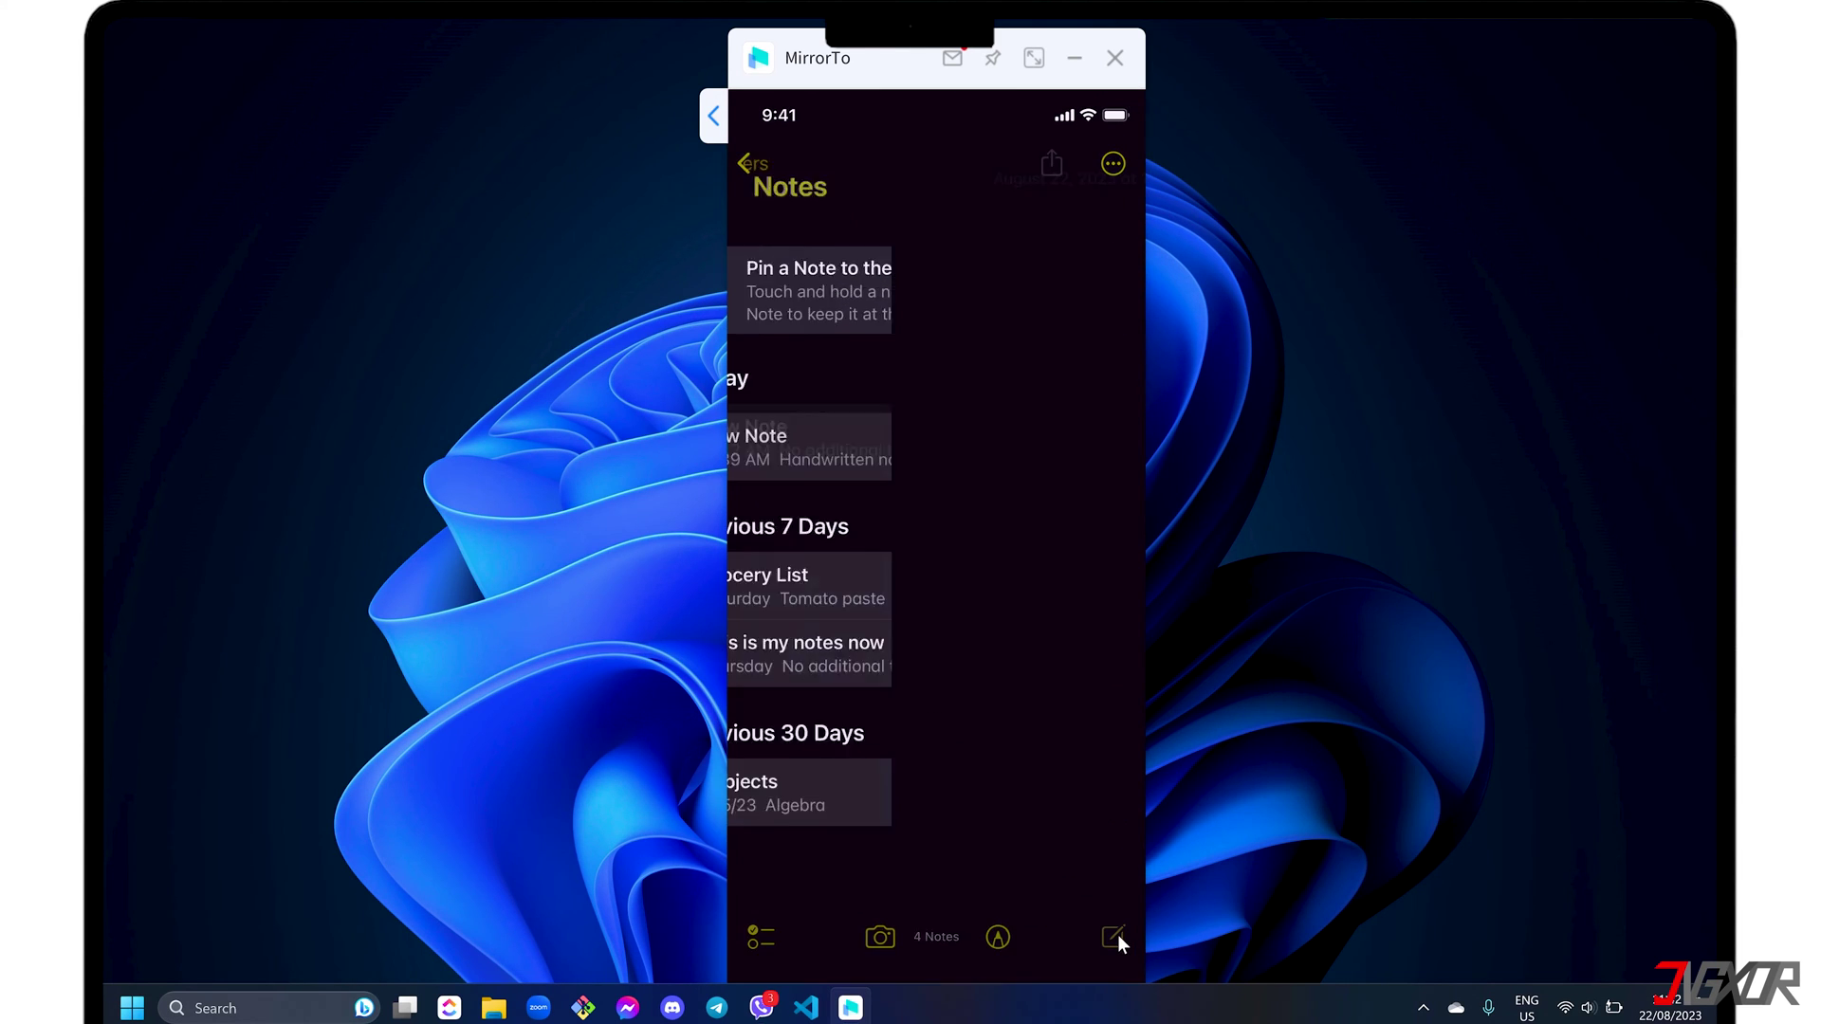
click(850, 939)
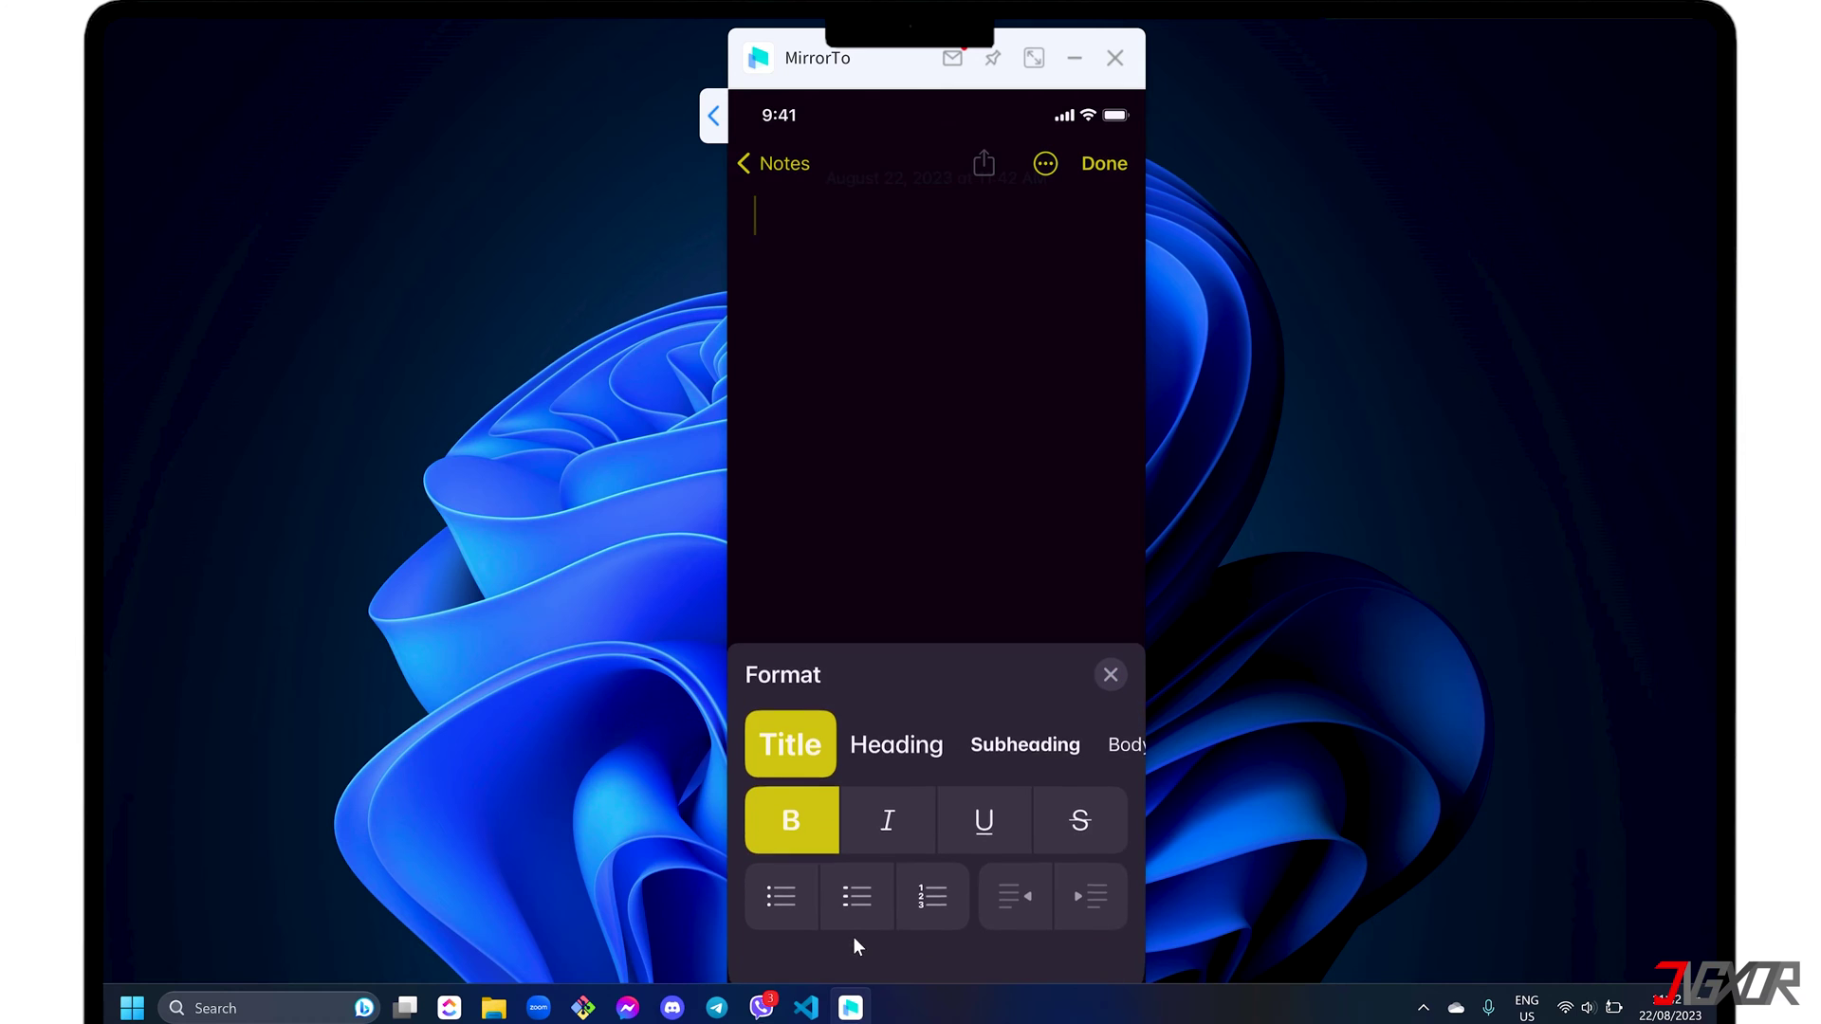
text(Hello there)
key(Return)
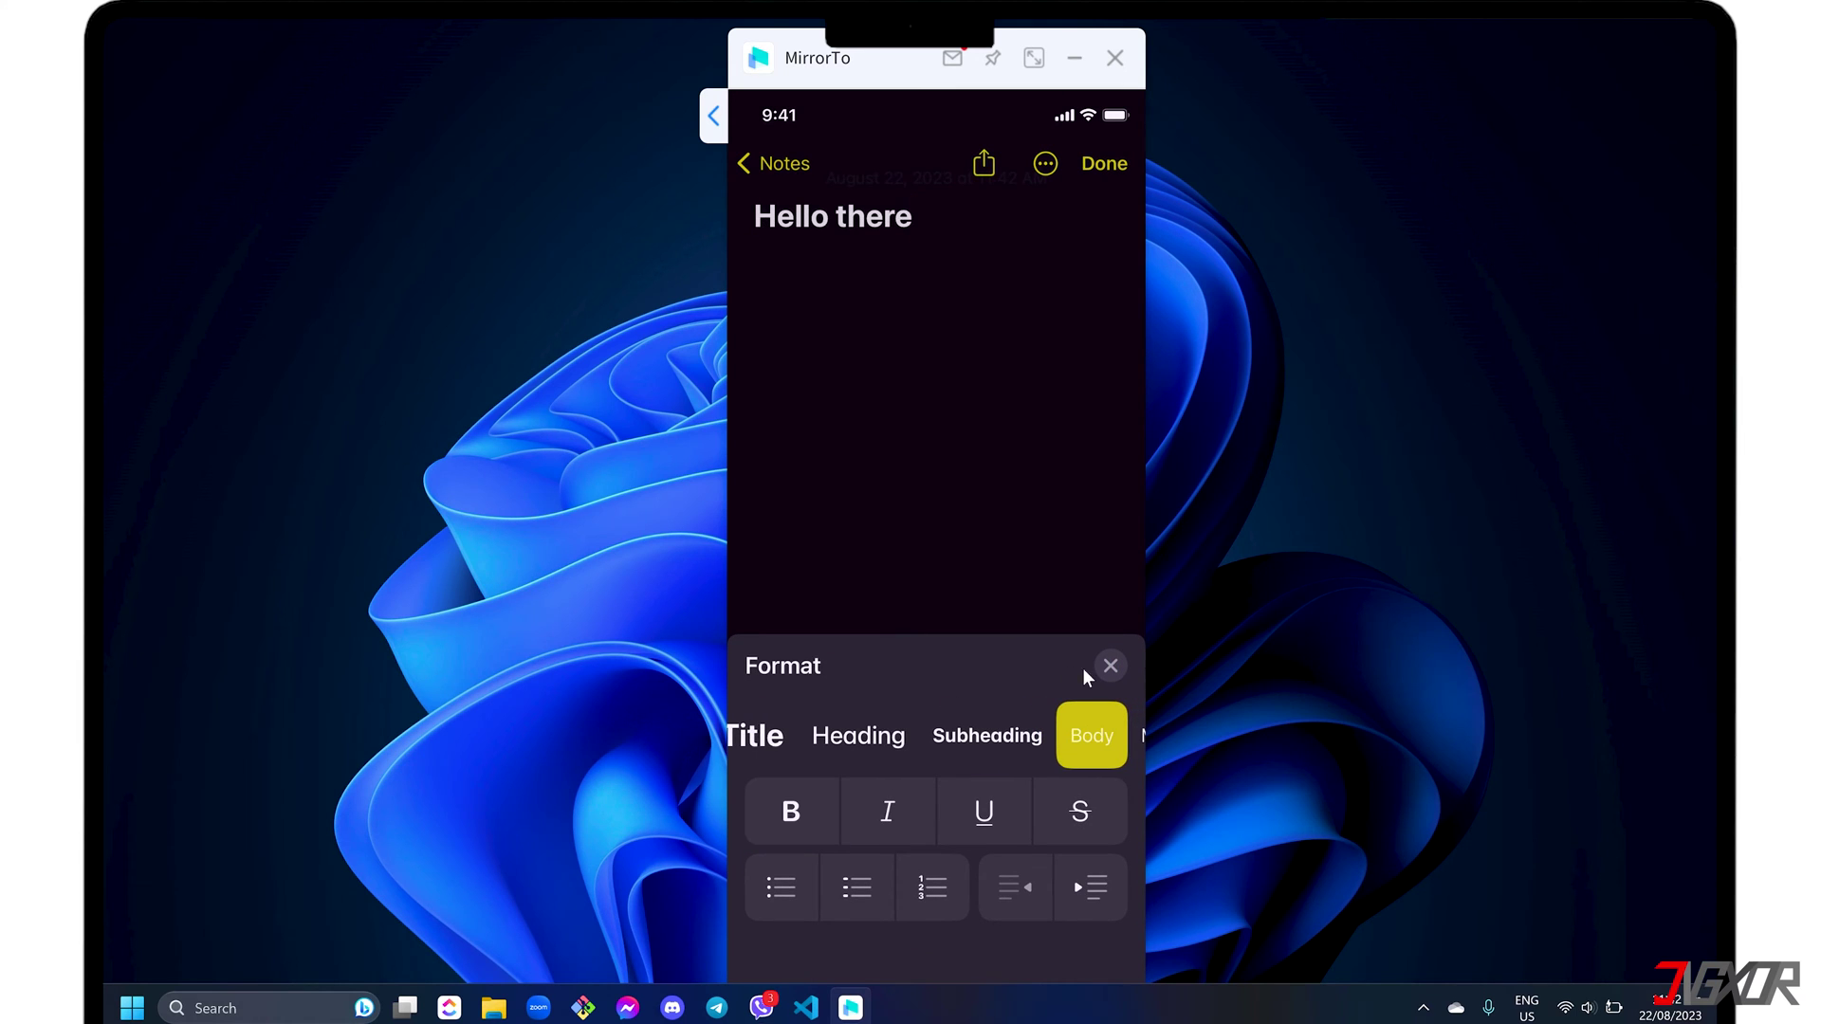
click(1109, 664)
- Draw a green freehand scribble beneath the title in Markup, then finish drawing
click(1045, 937)
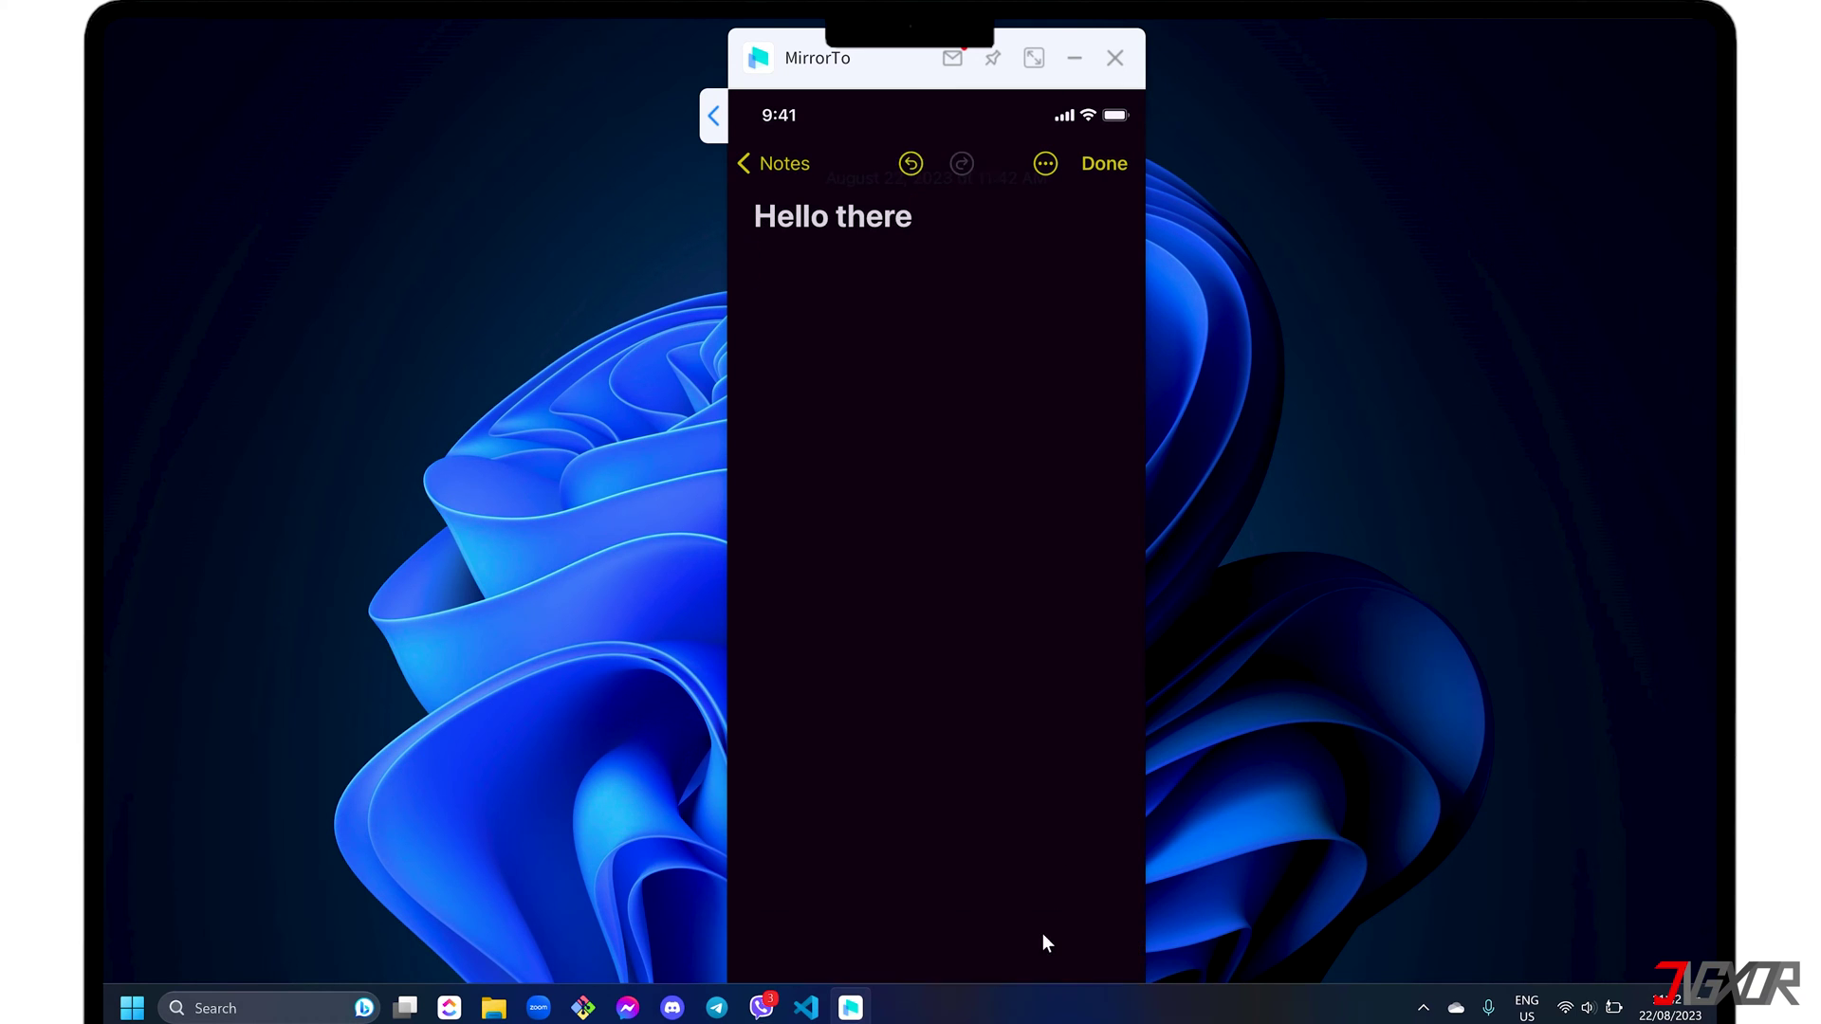
drag(774, 390, 843, 459)
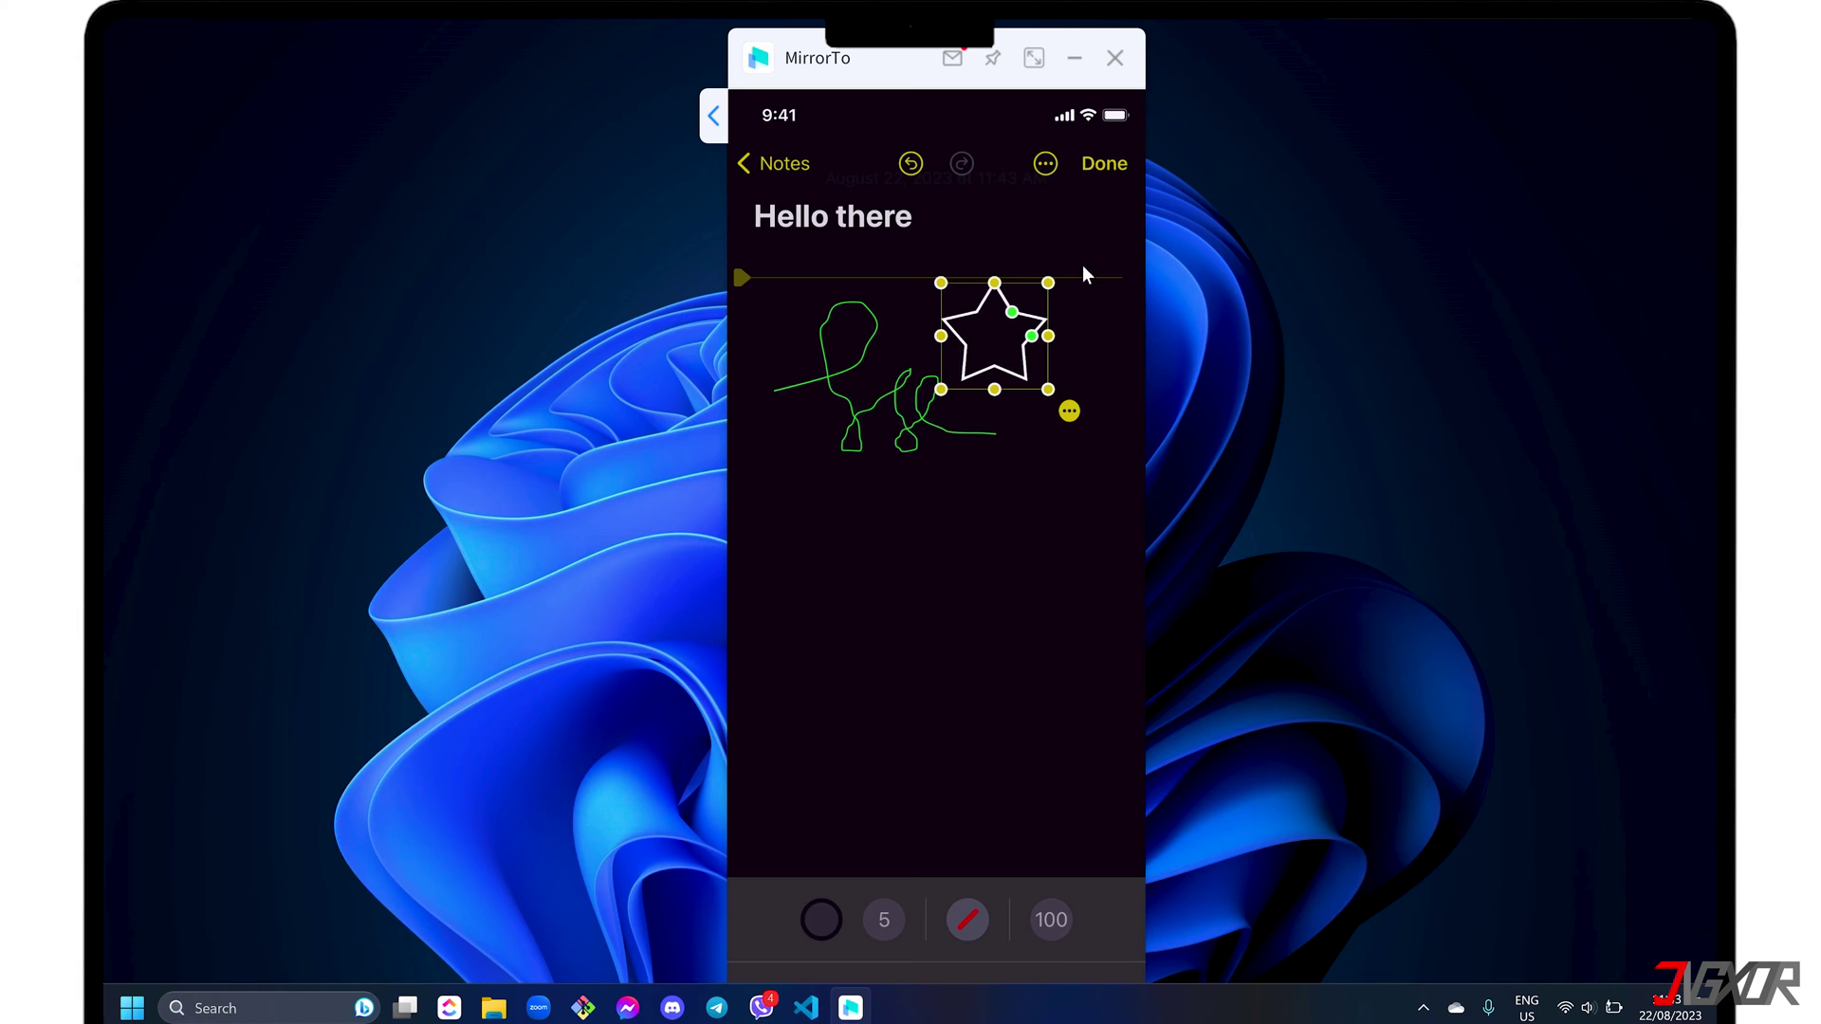
click(1104, 165)
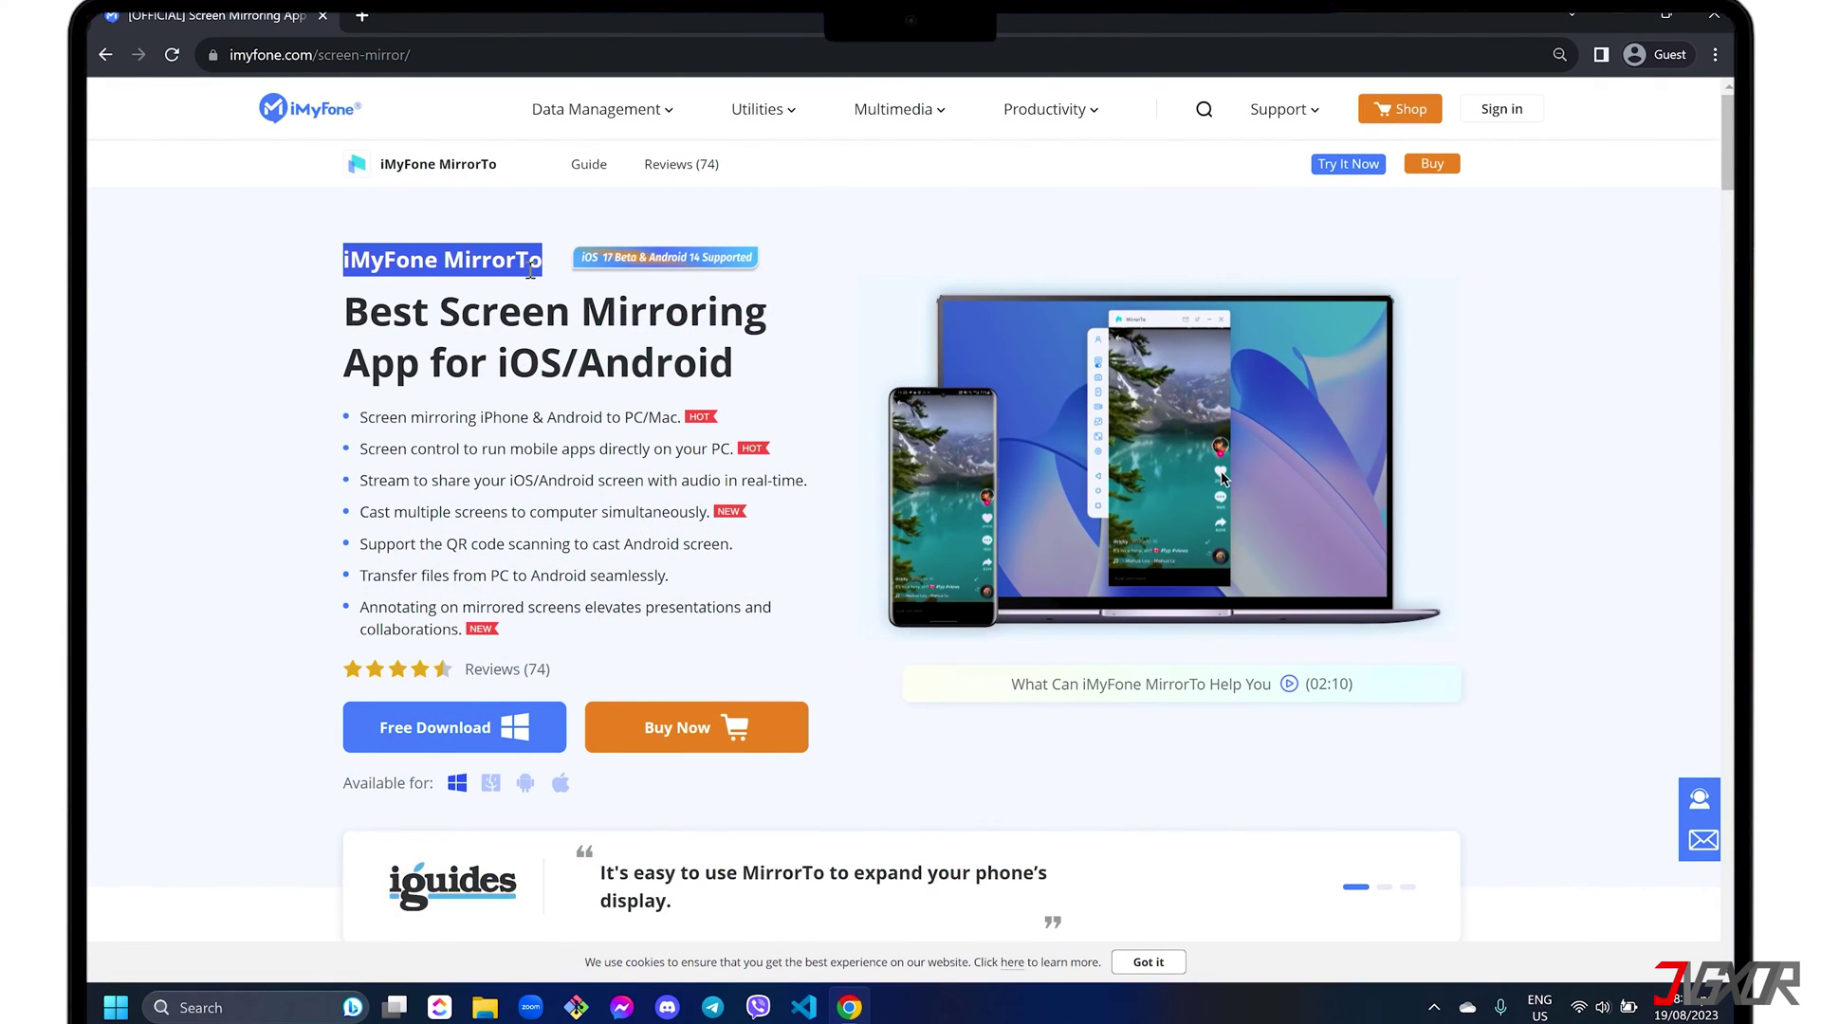
- Clear the selected MirrorTo heading on the product page
click(509, 266)
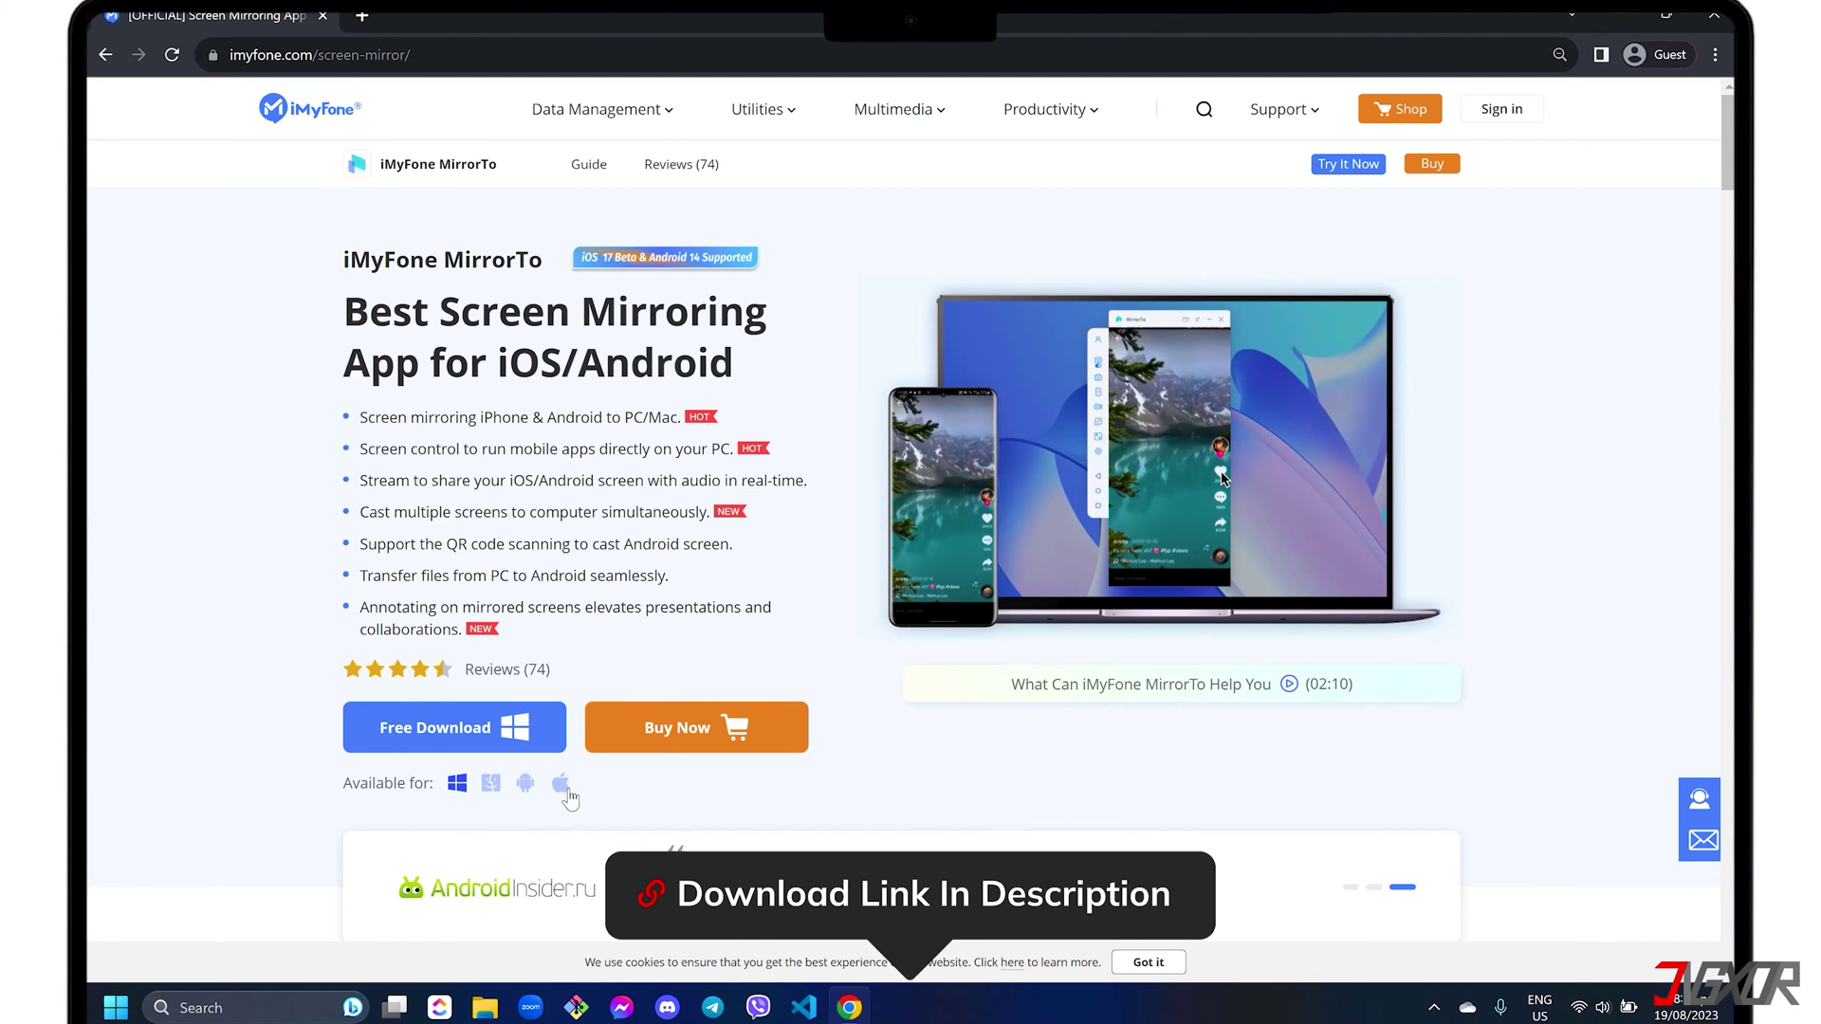
- Download the Windows version of MirrorTo, saving it as mirrorto_setup in Downloads
click(457, 731)
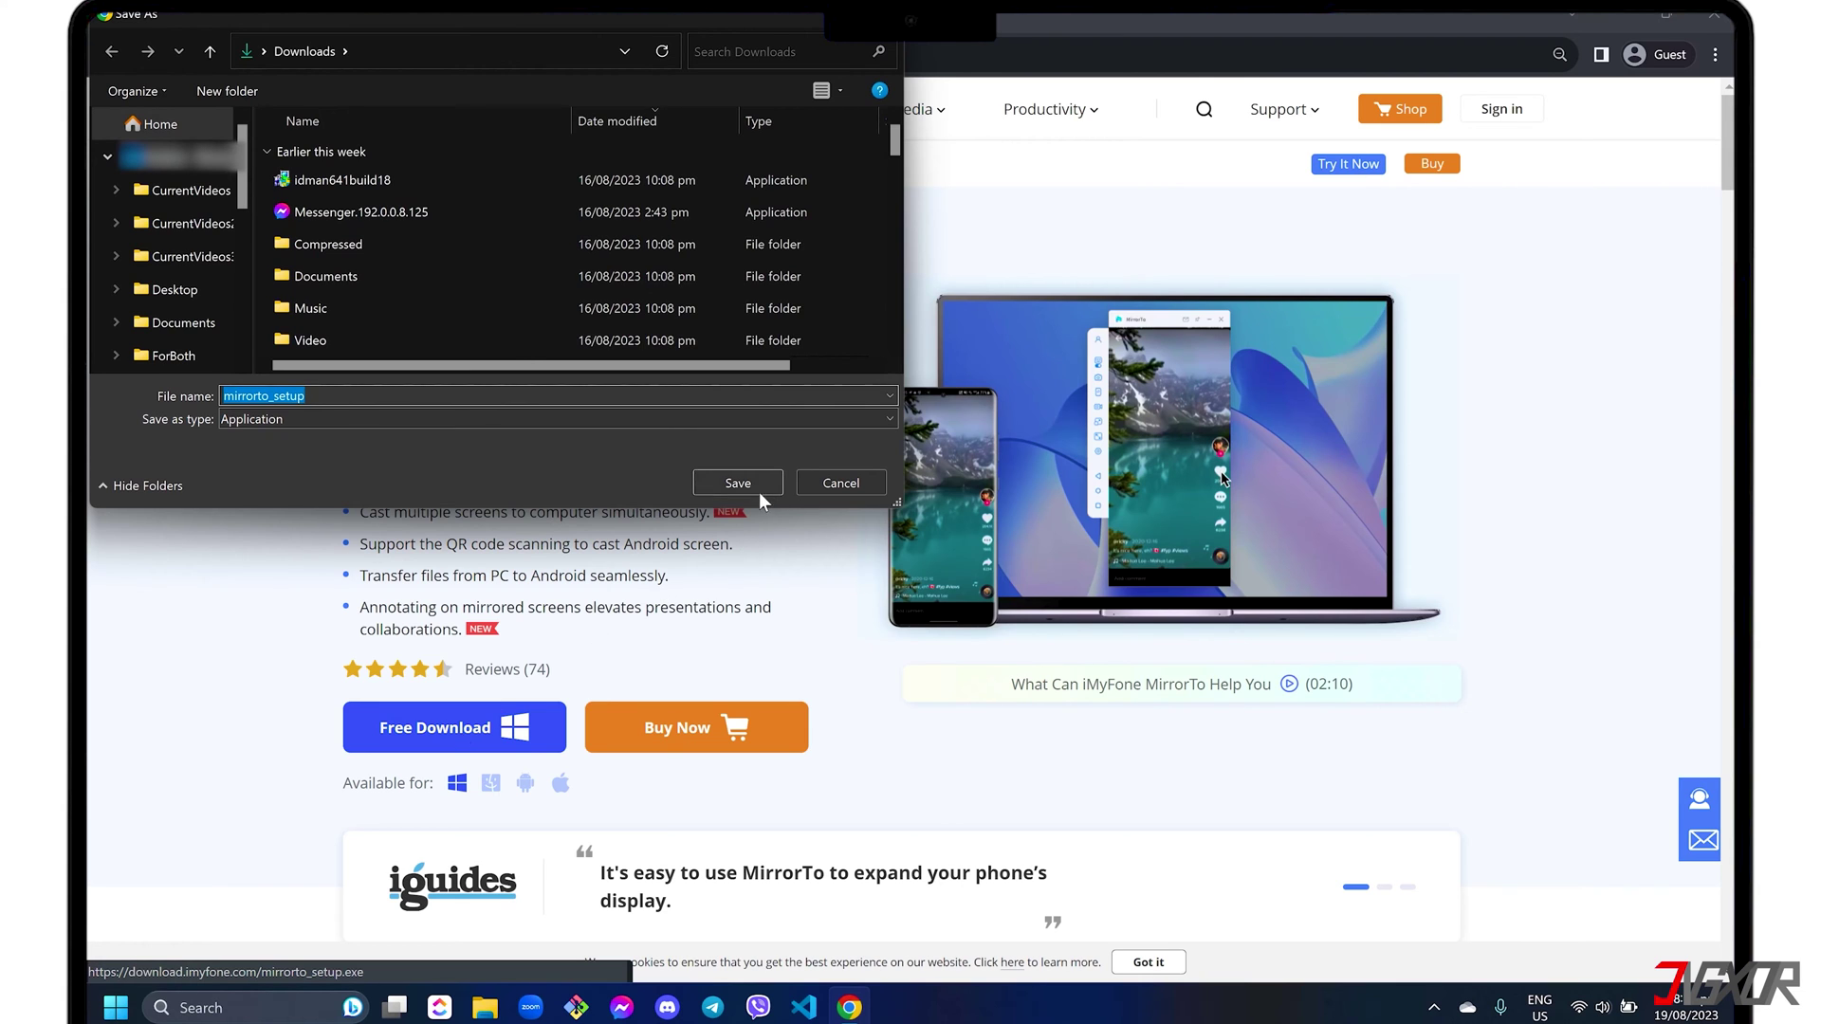
click(742, 480)
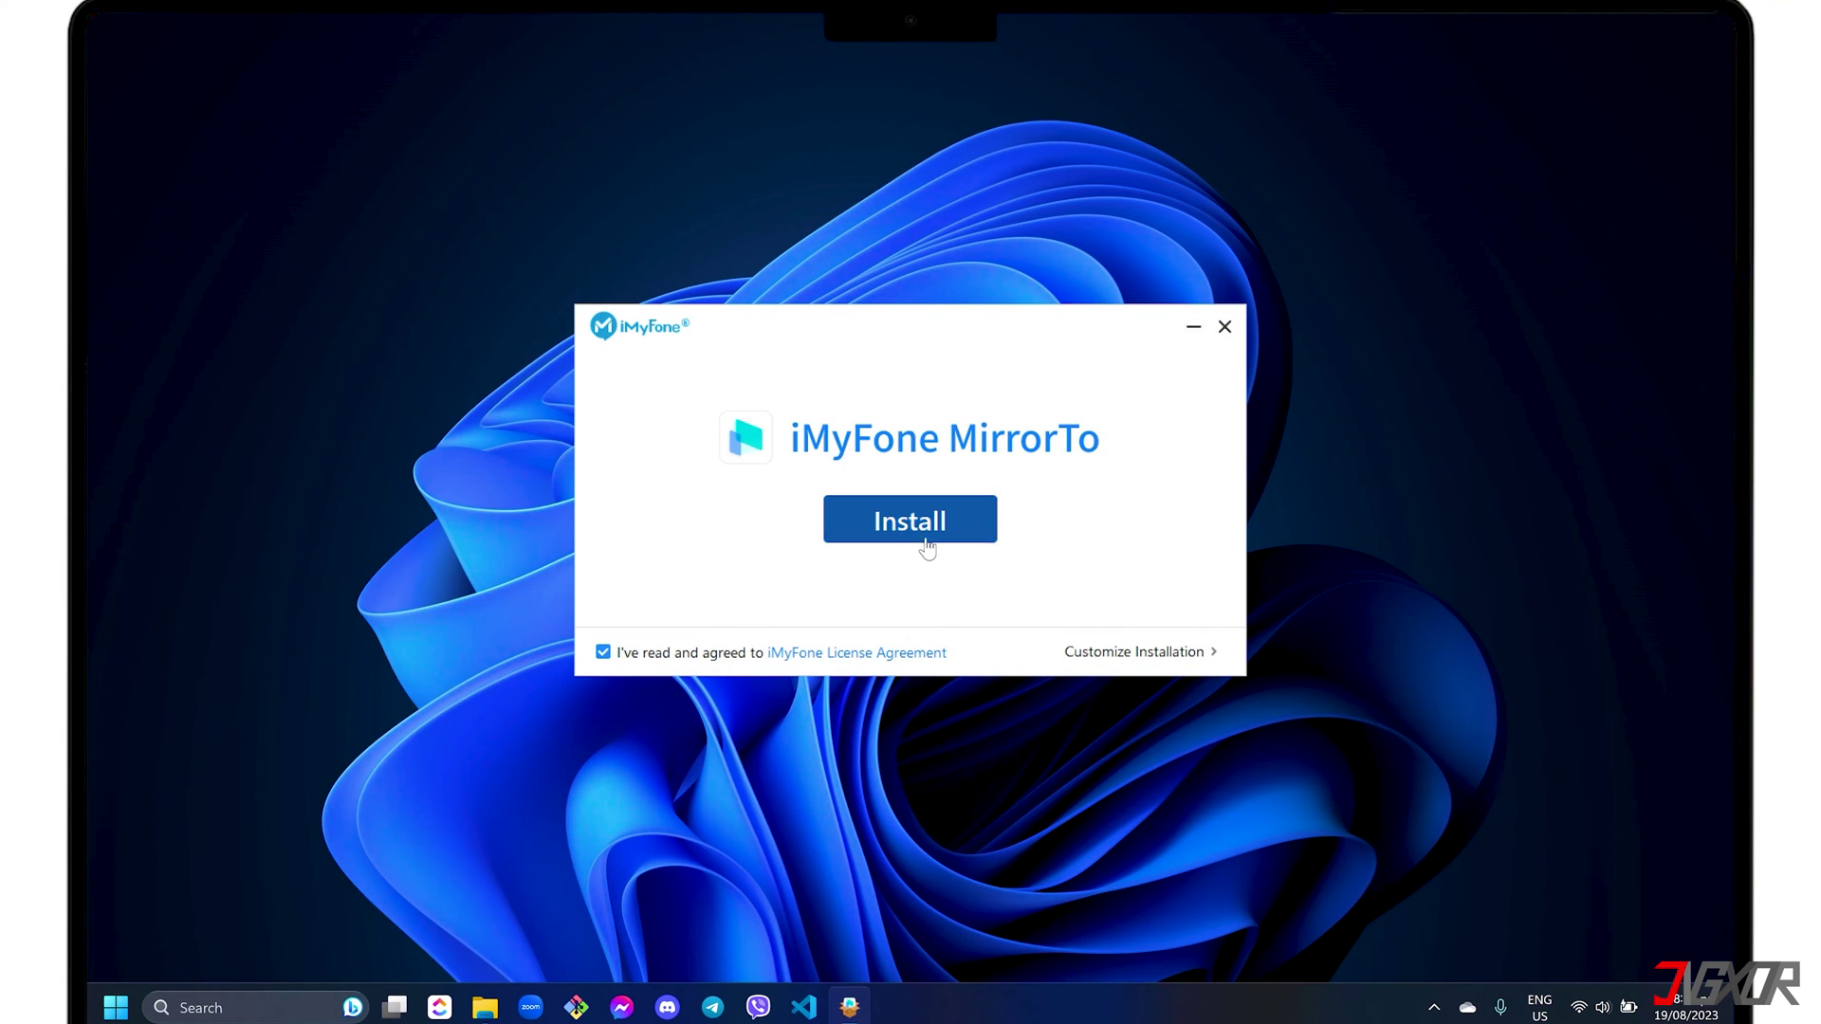
- Run the MirrorTo installation, then launch the app with Start Now
click(925, 537)
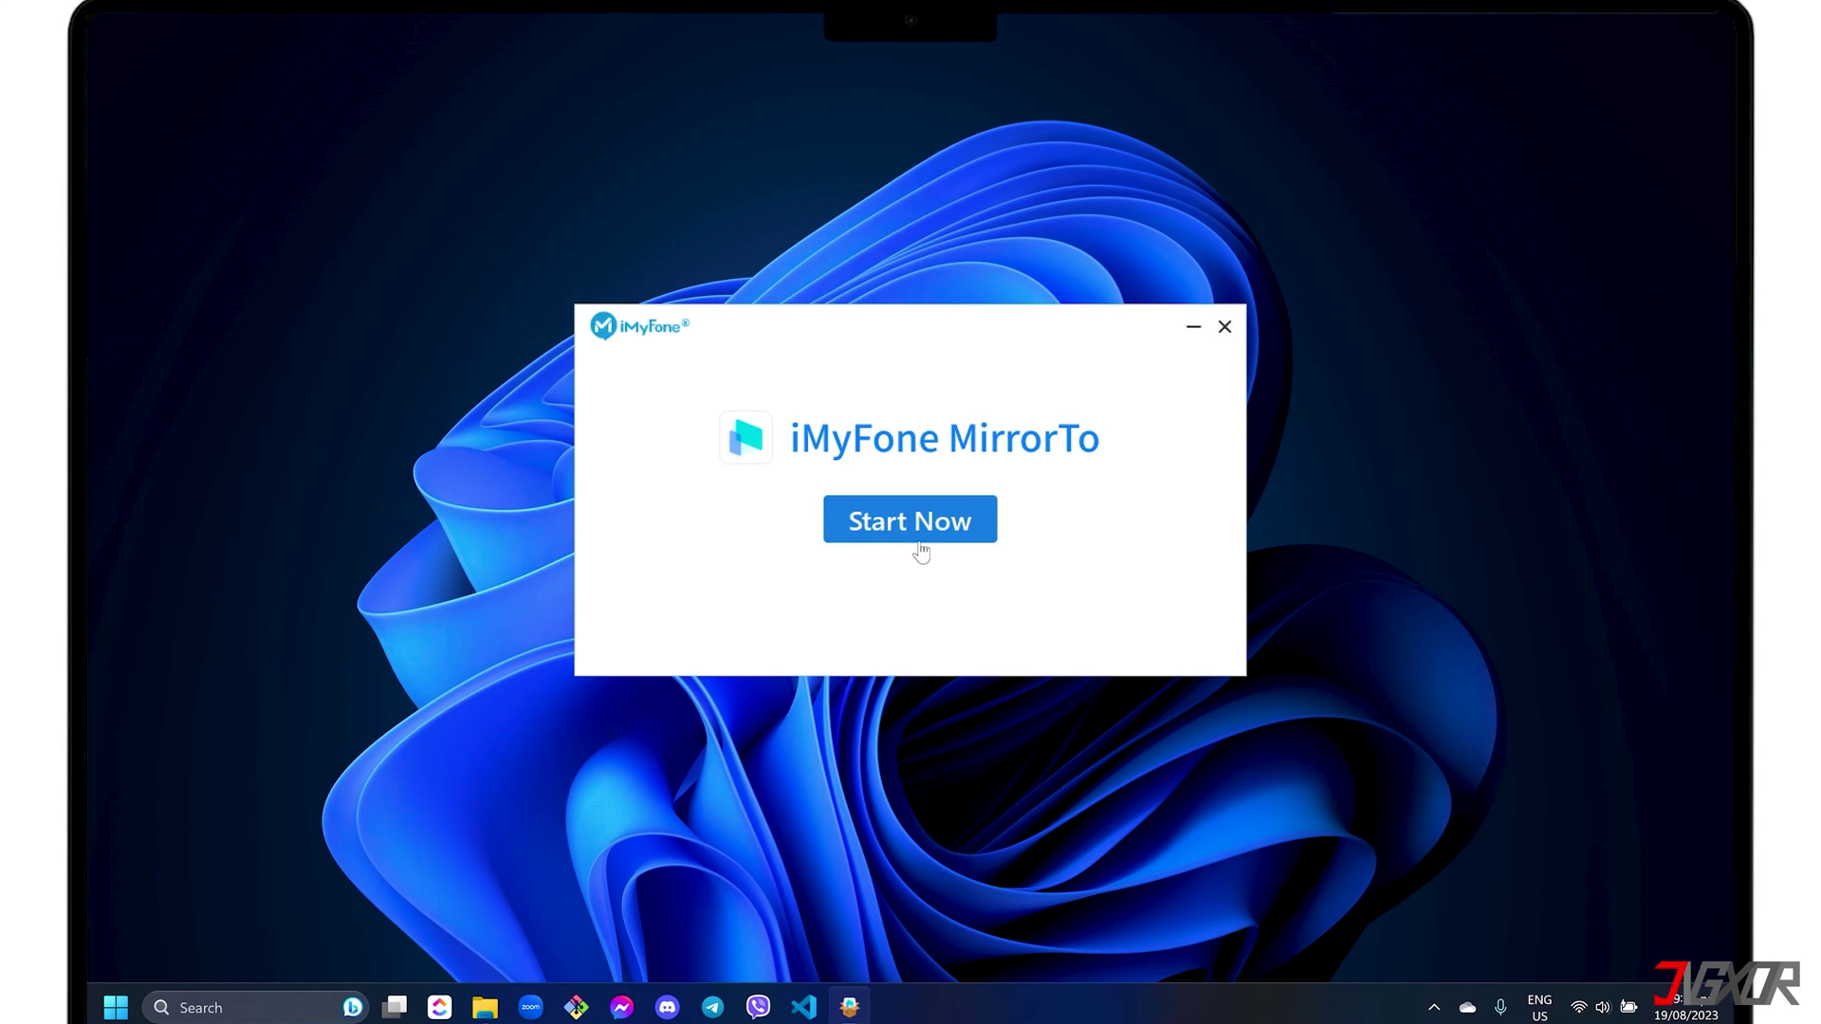
click(919, 518)
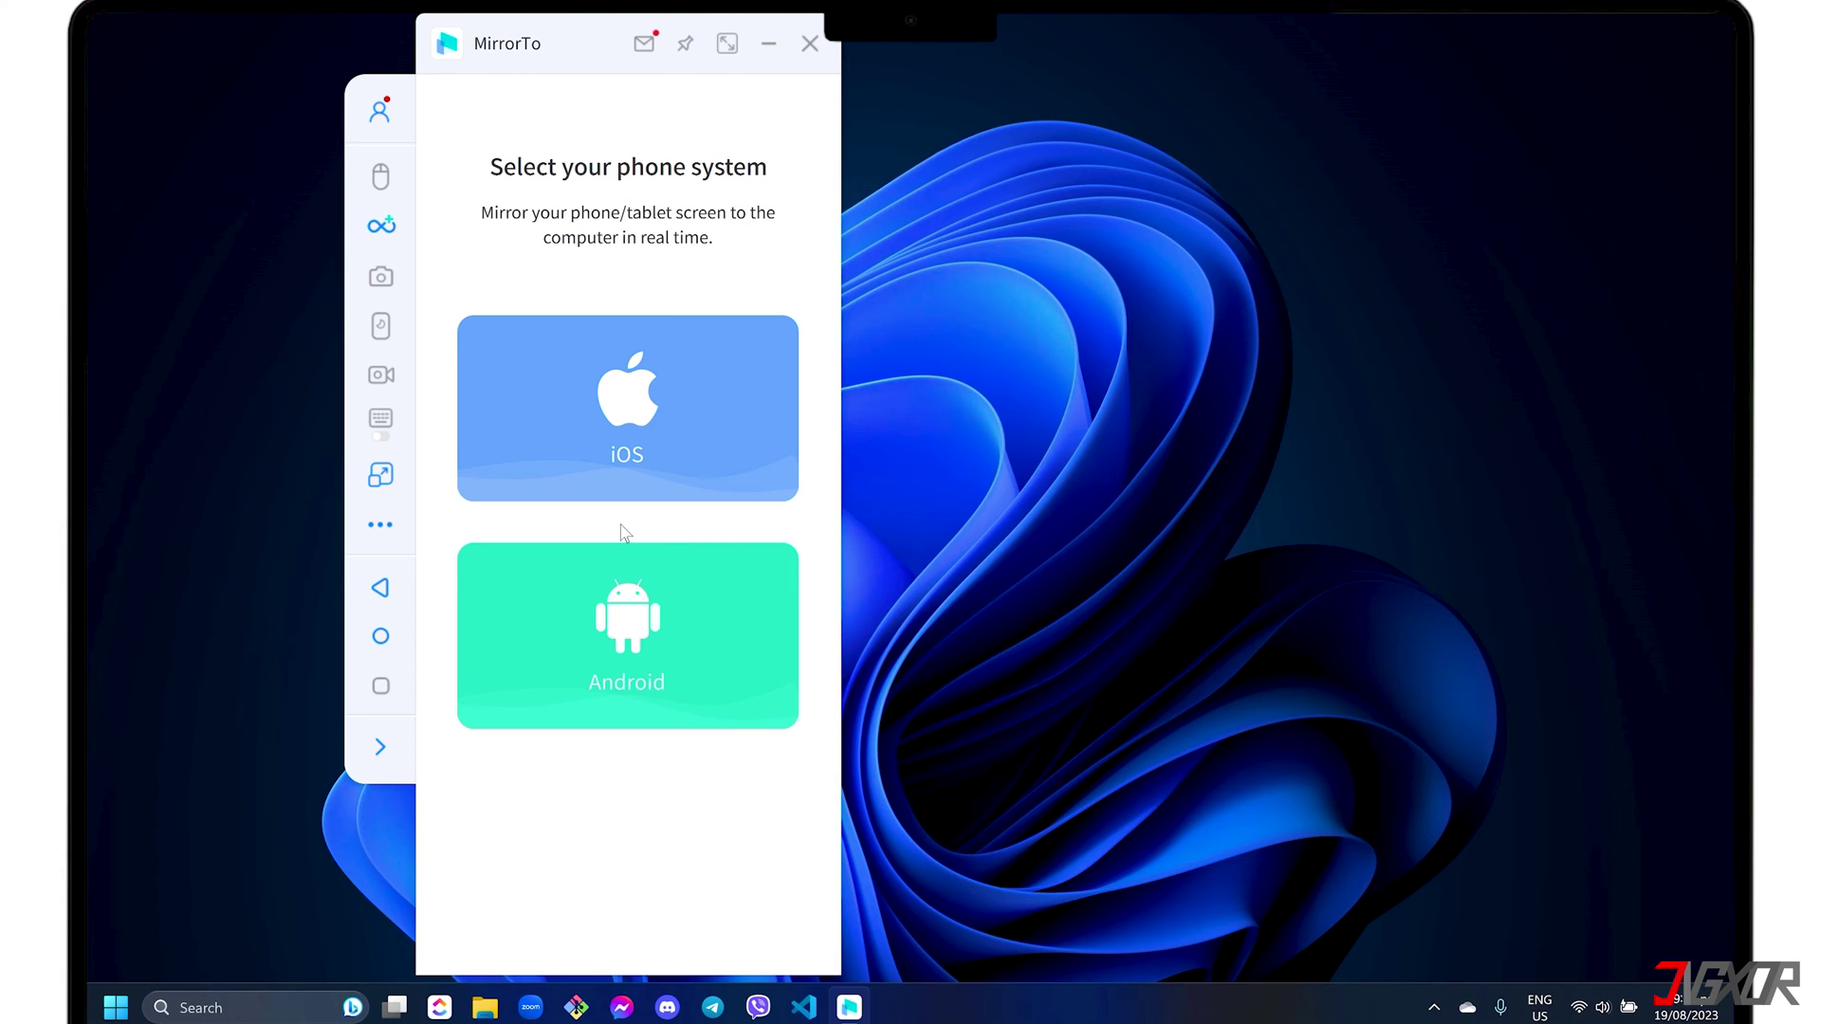
click(397, 527)
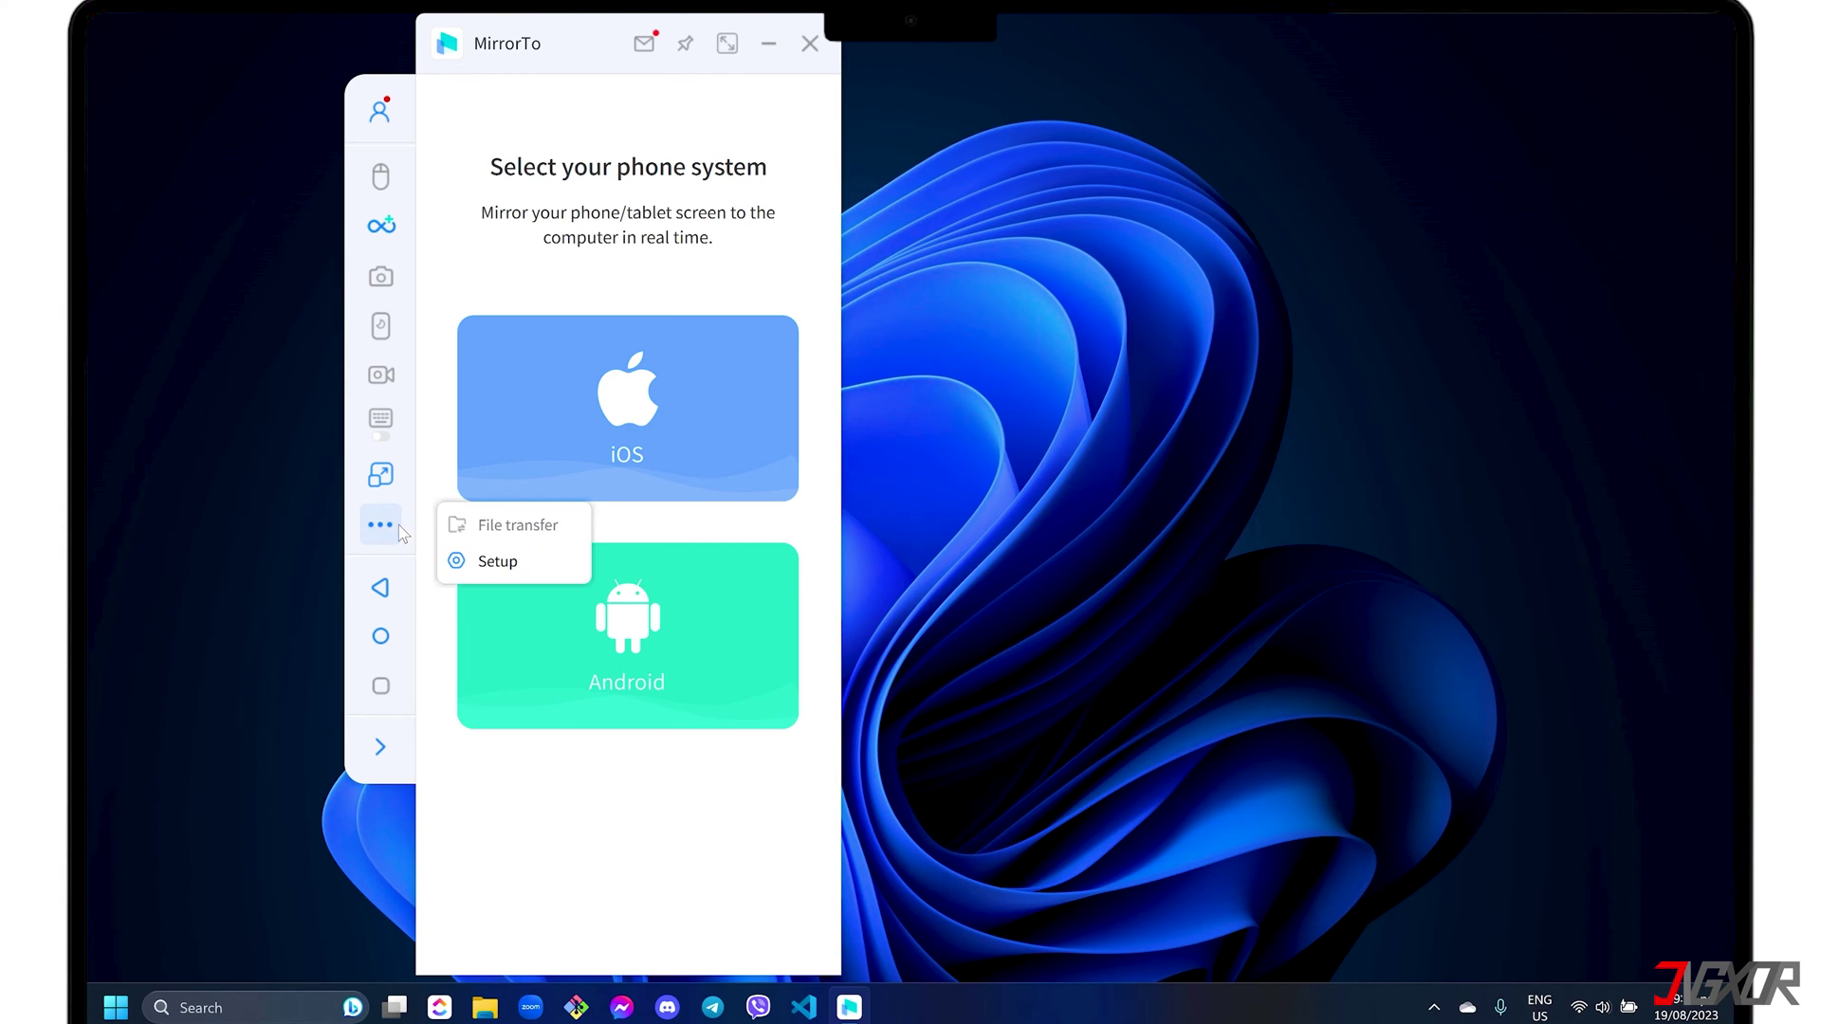
click(483, 561)
click(605, 238)
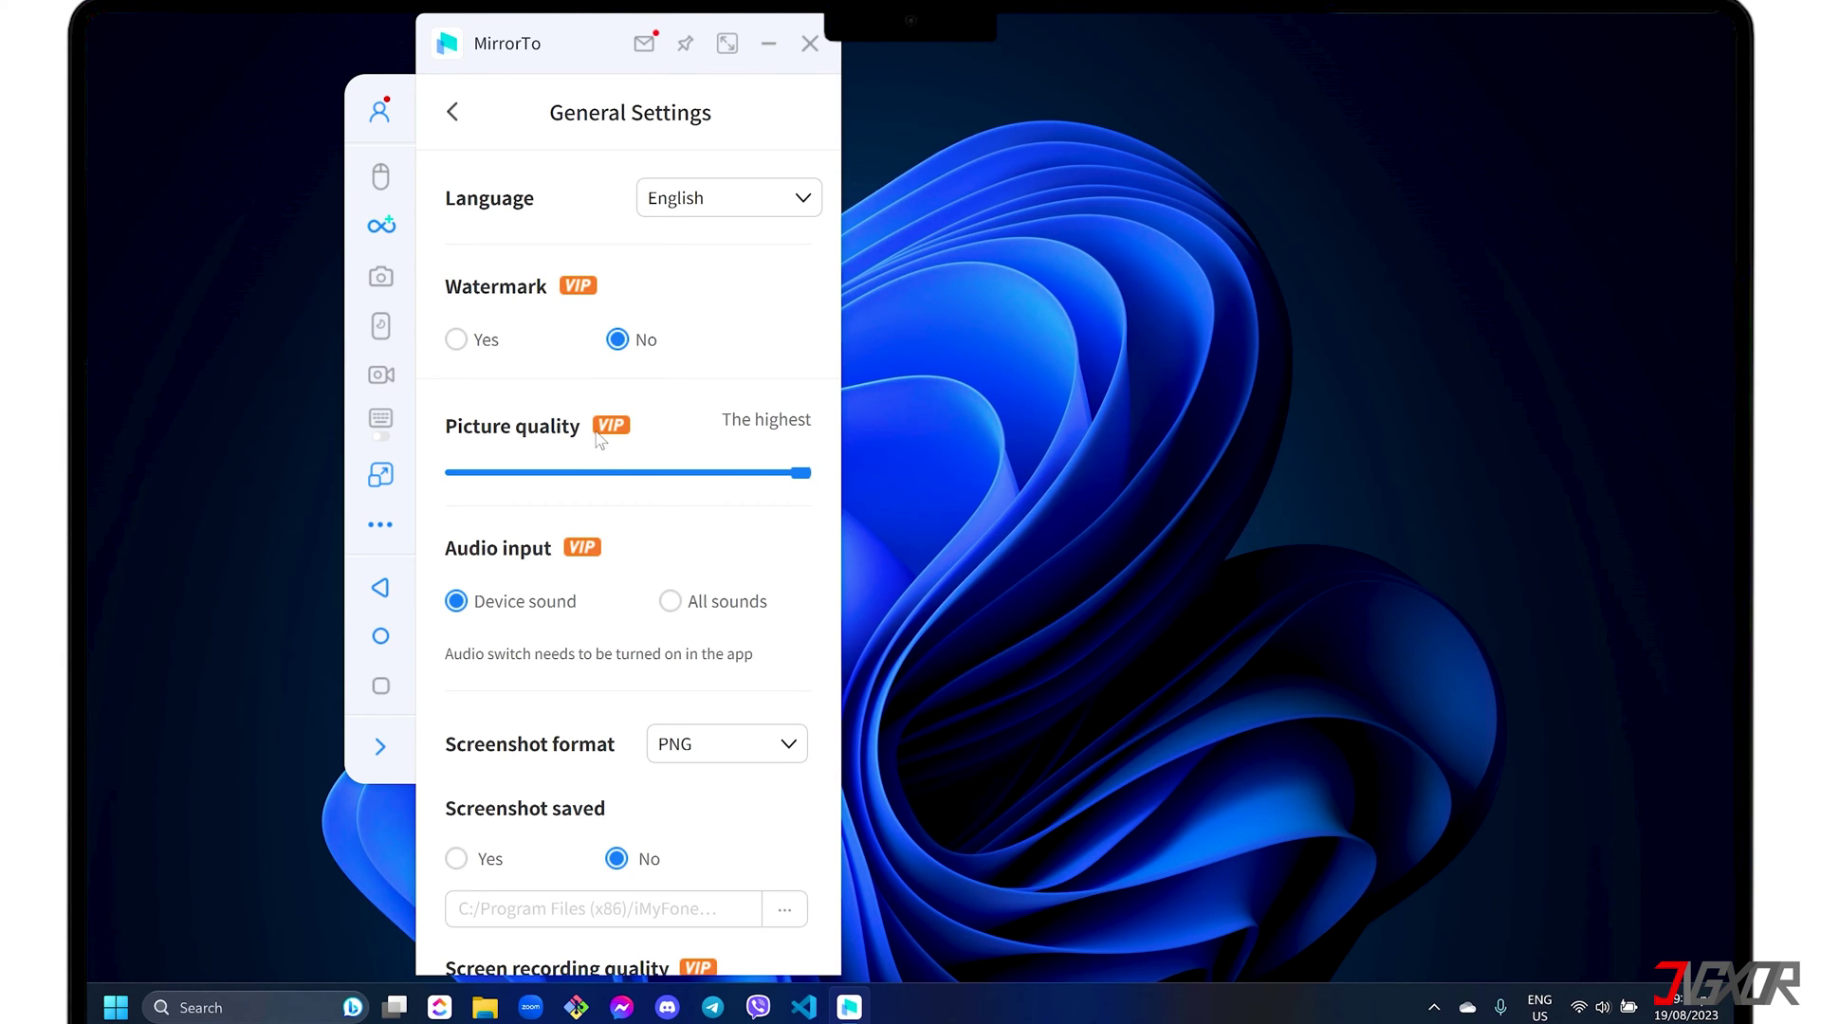
scroll(643, 690, down, 5)
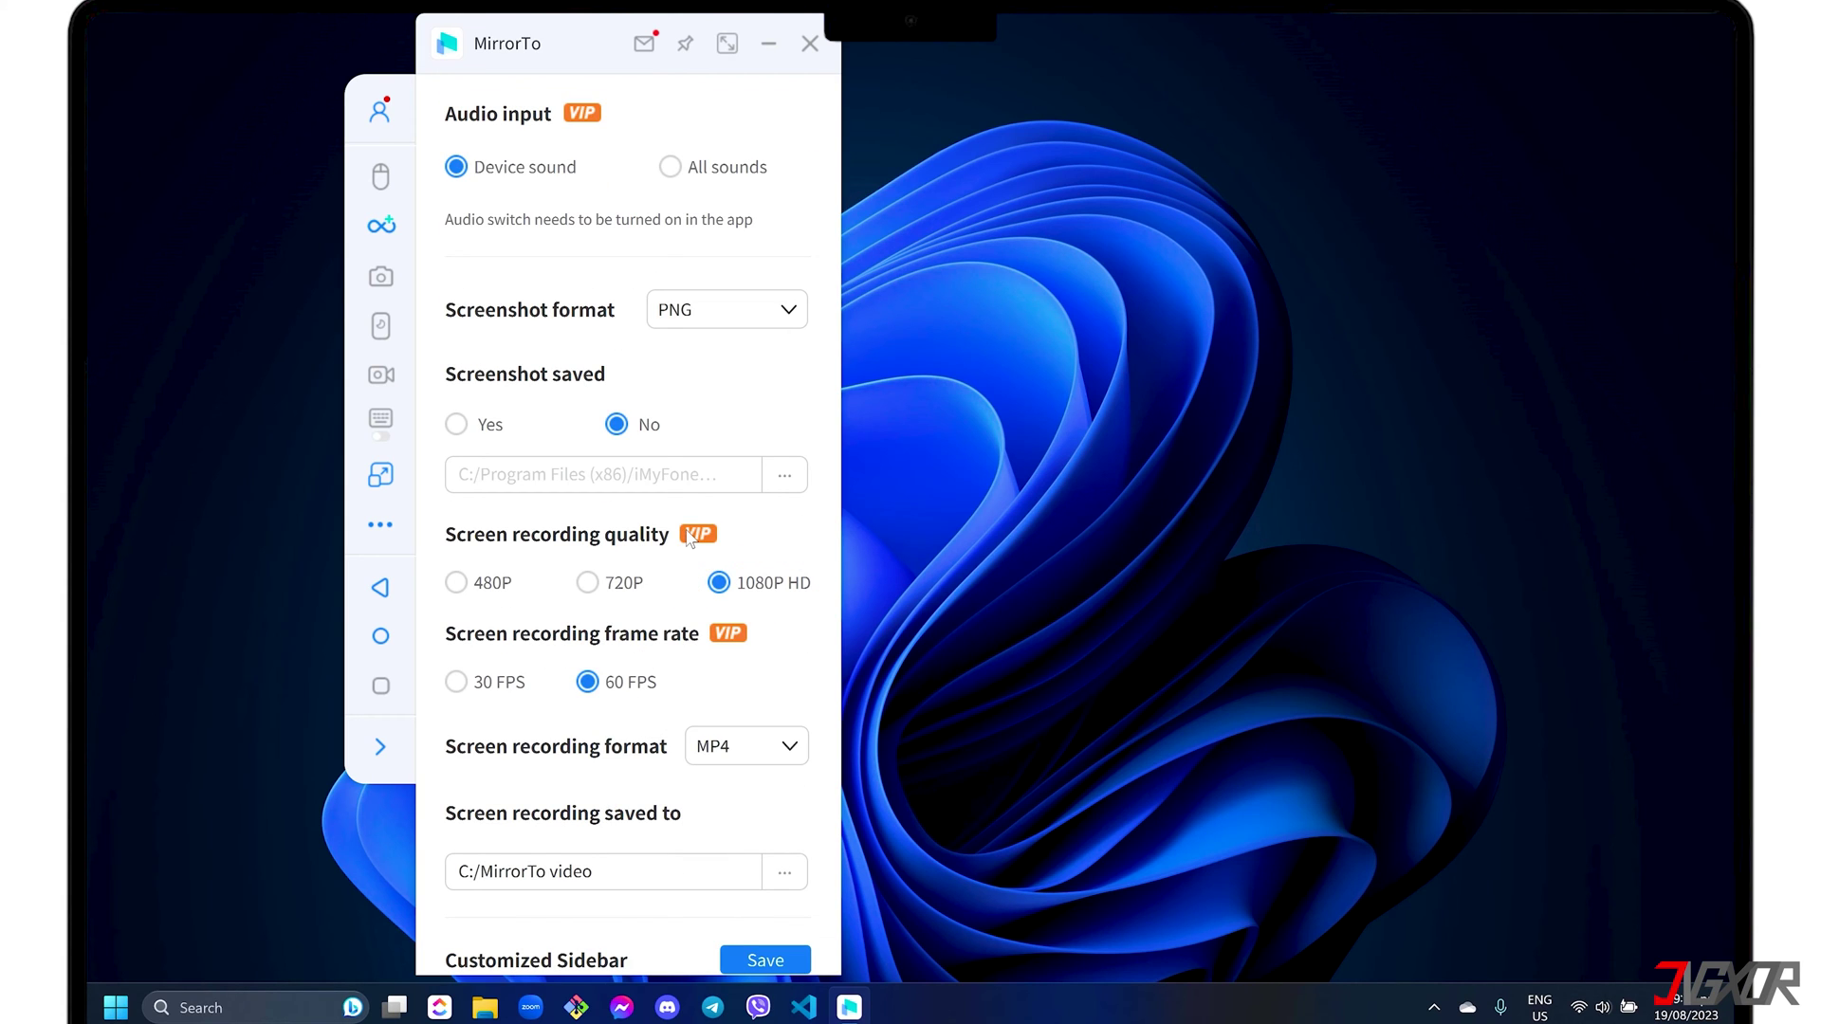
click(734, 747)
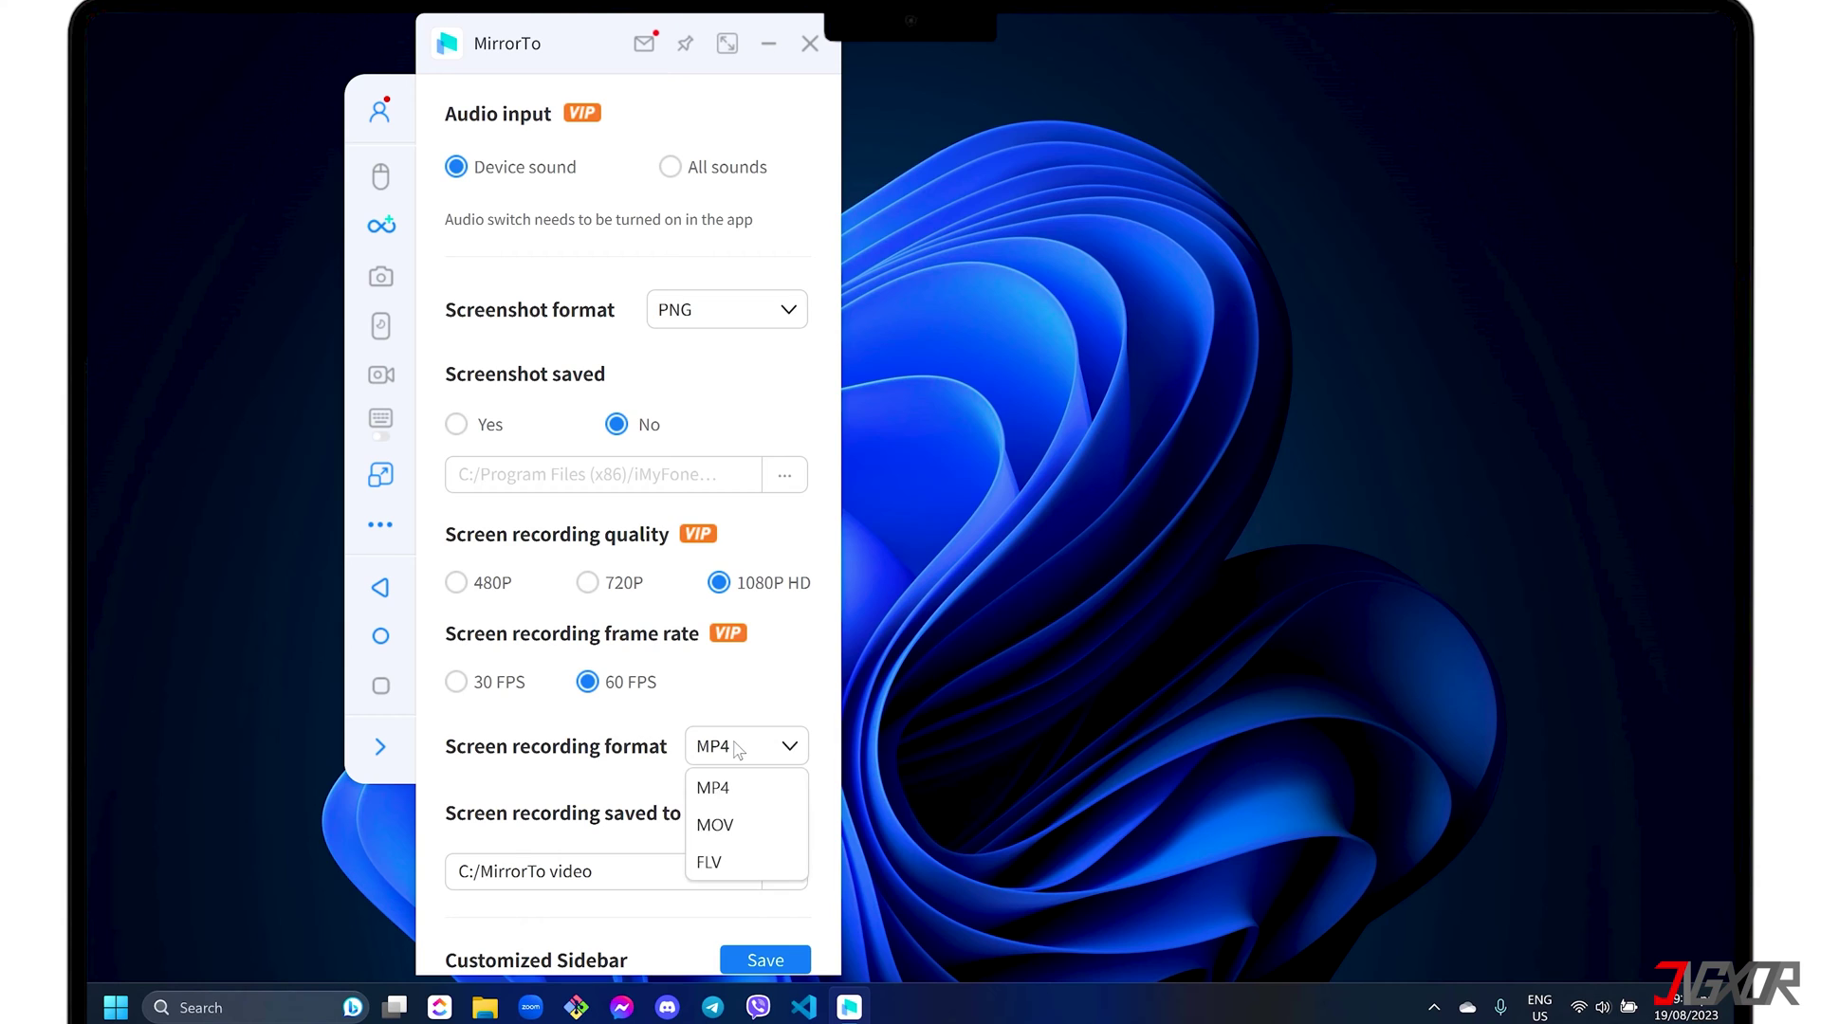
click(733, 803)
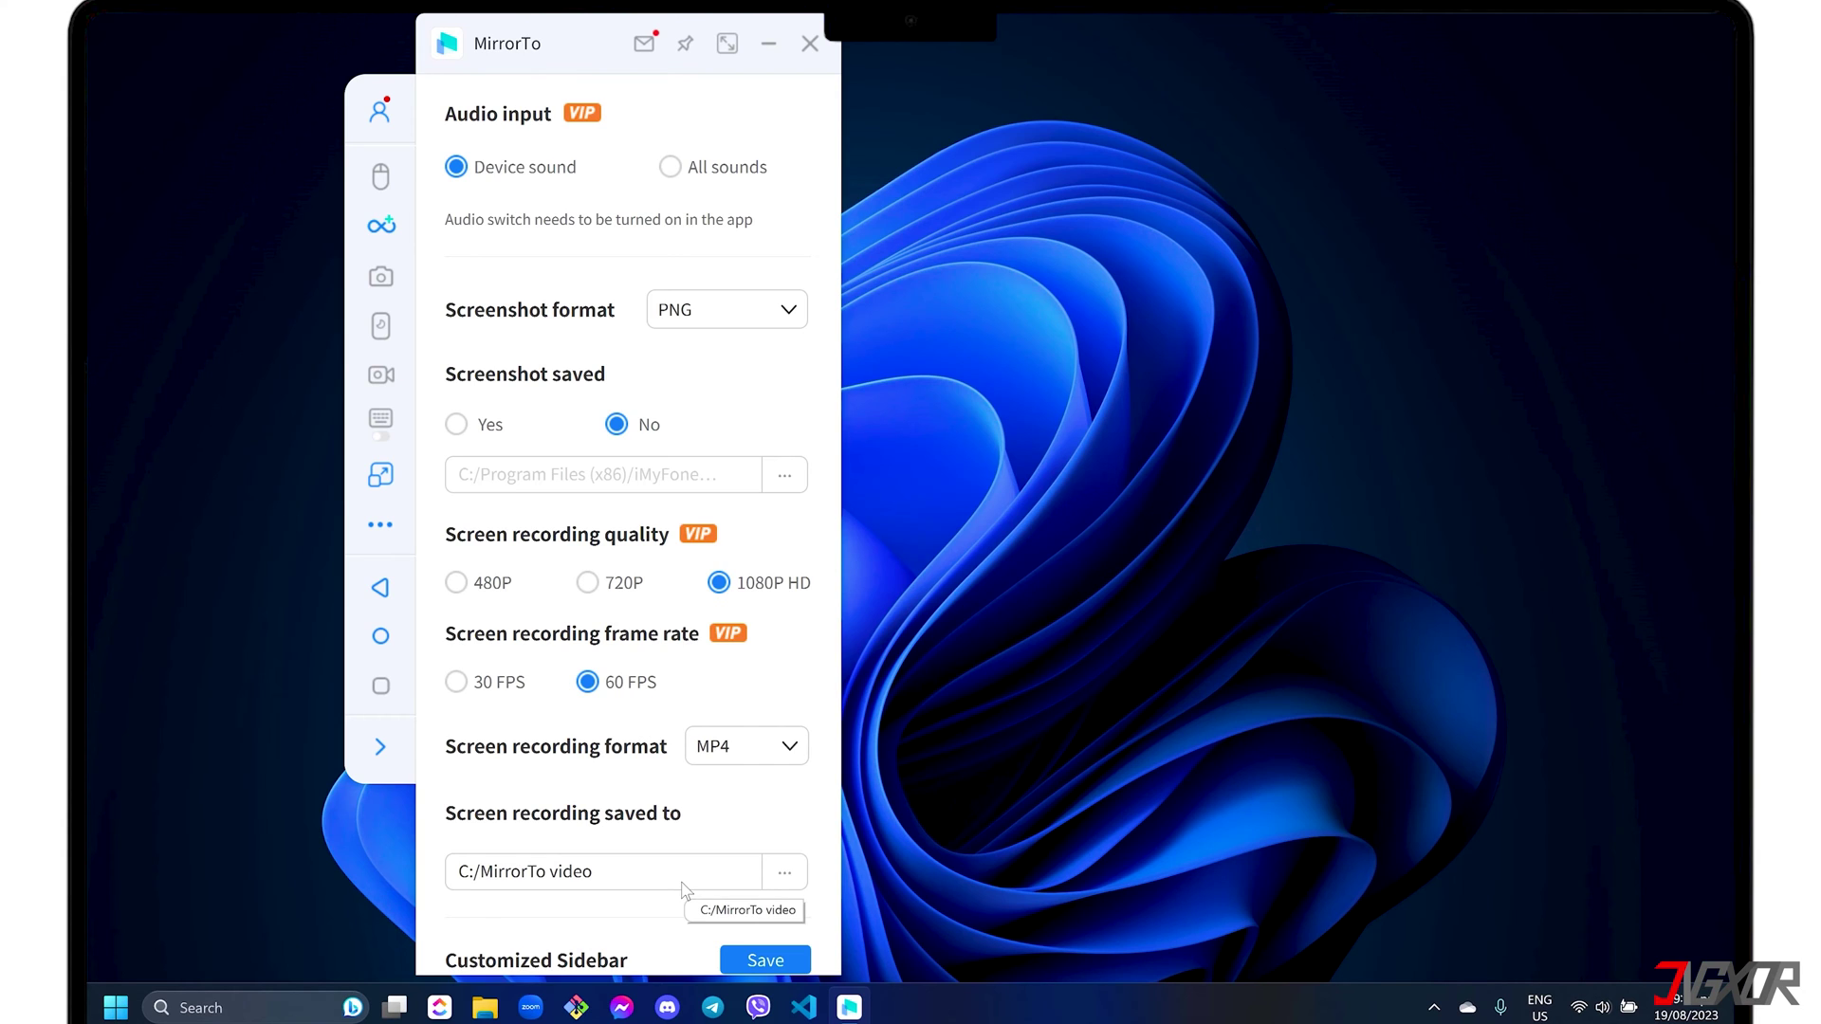
click(382, 591)
click(384, 596)
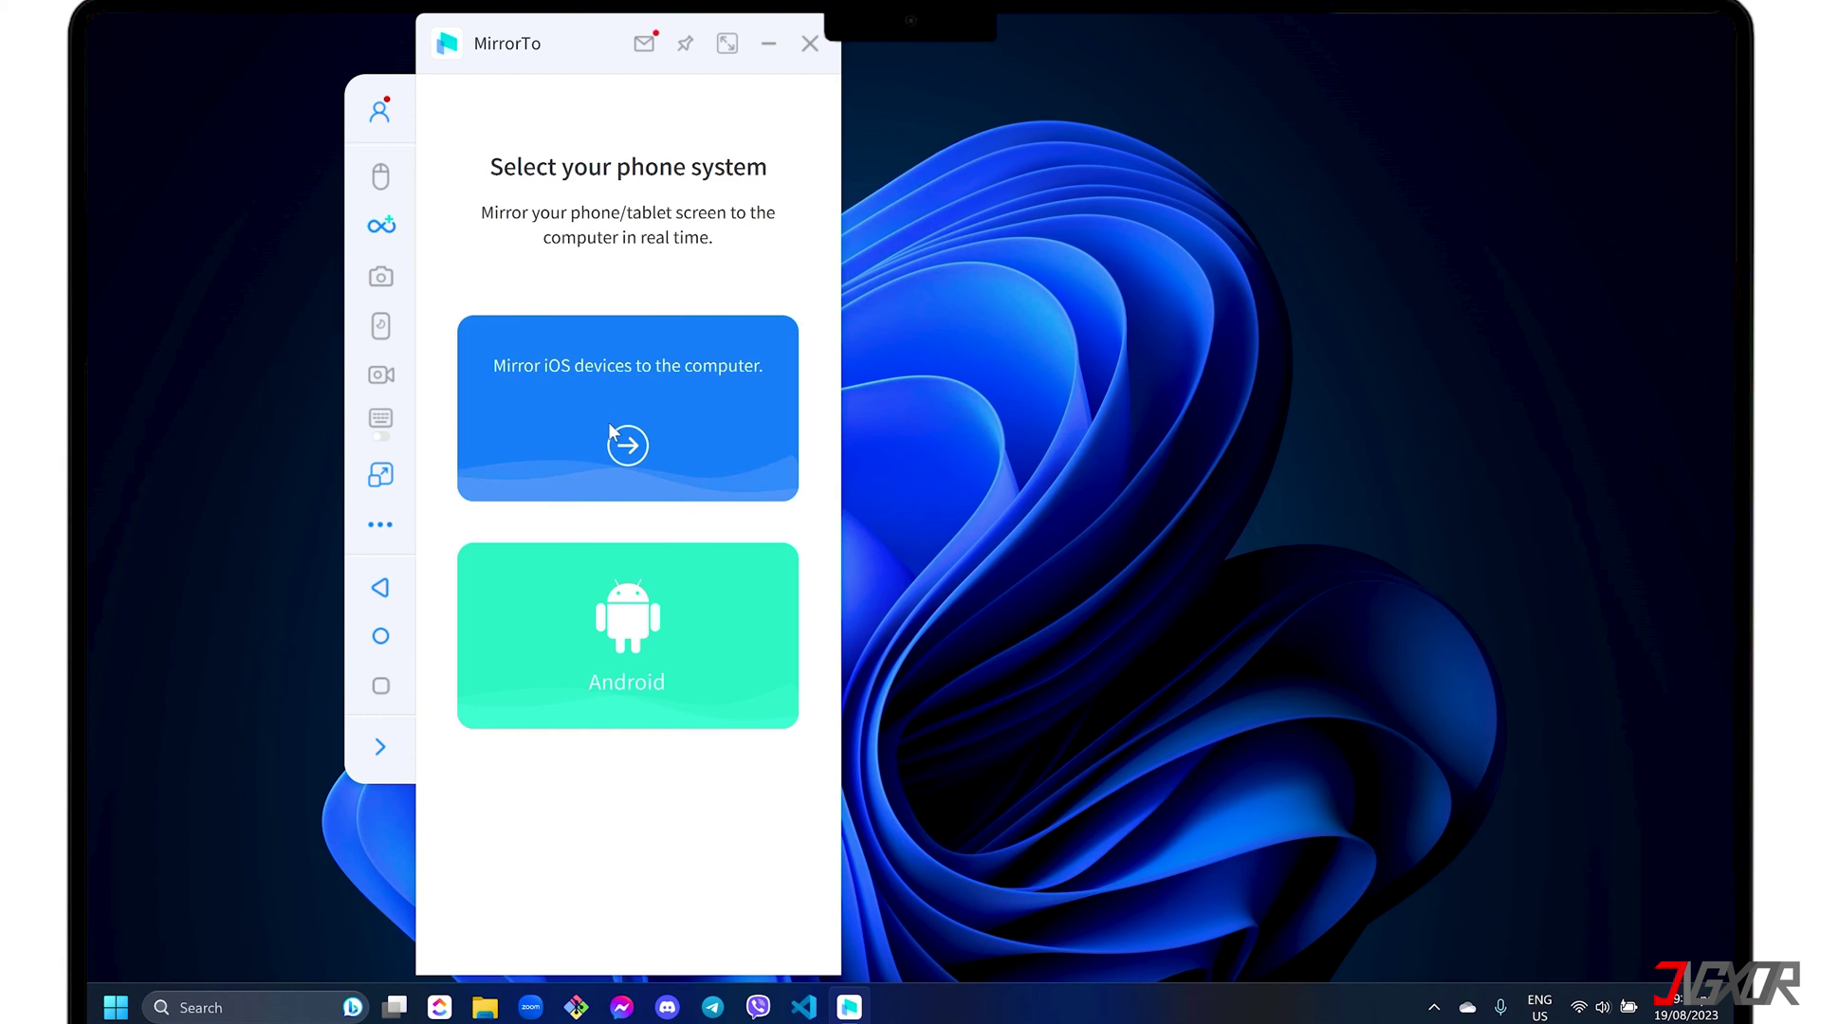
- Choose iOS, check the Wi-Fi network list, and allow MirrorTo through the firewall
click(611, 432)
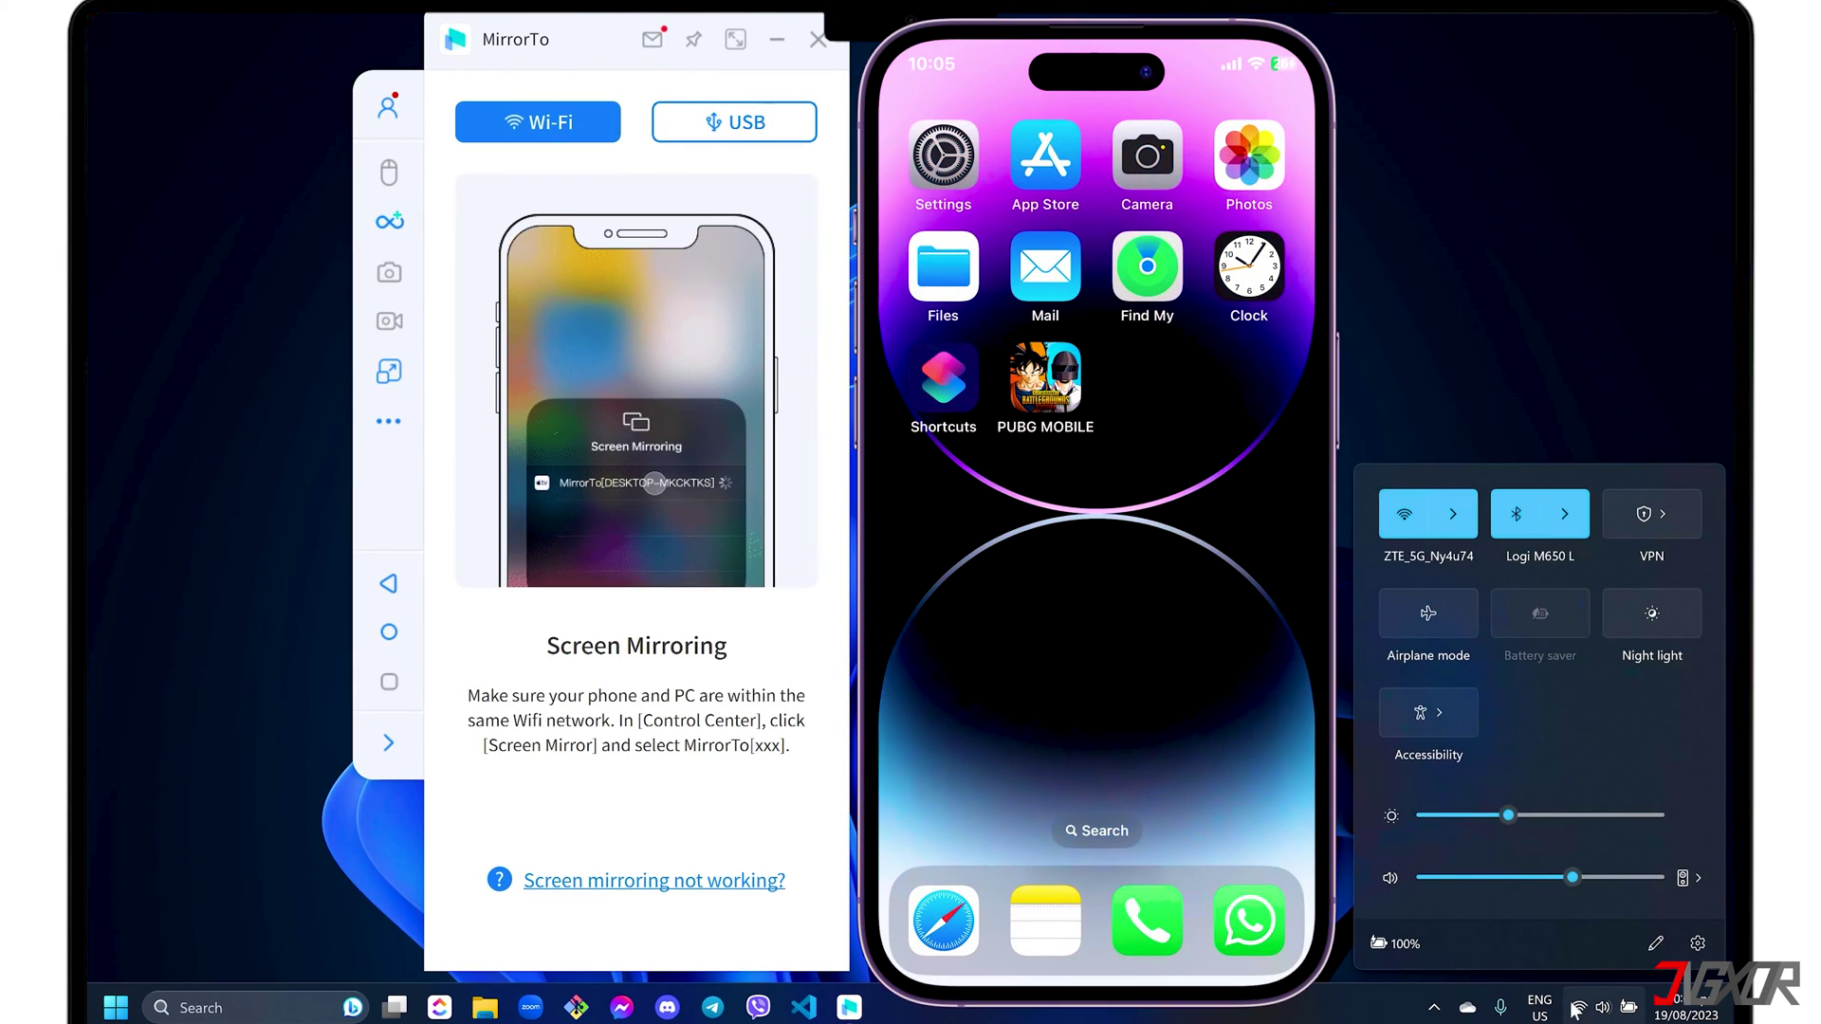
click(1455, 532)
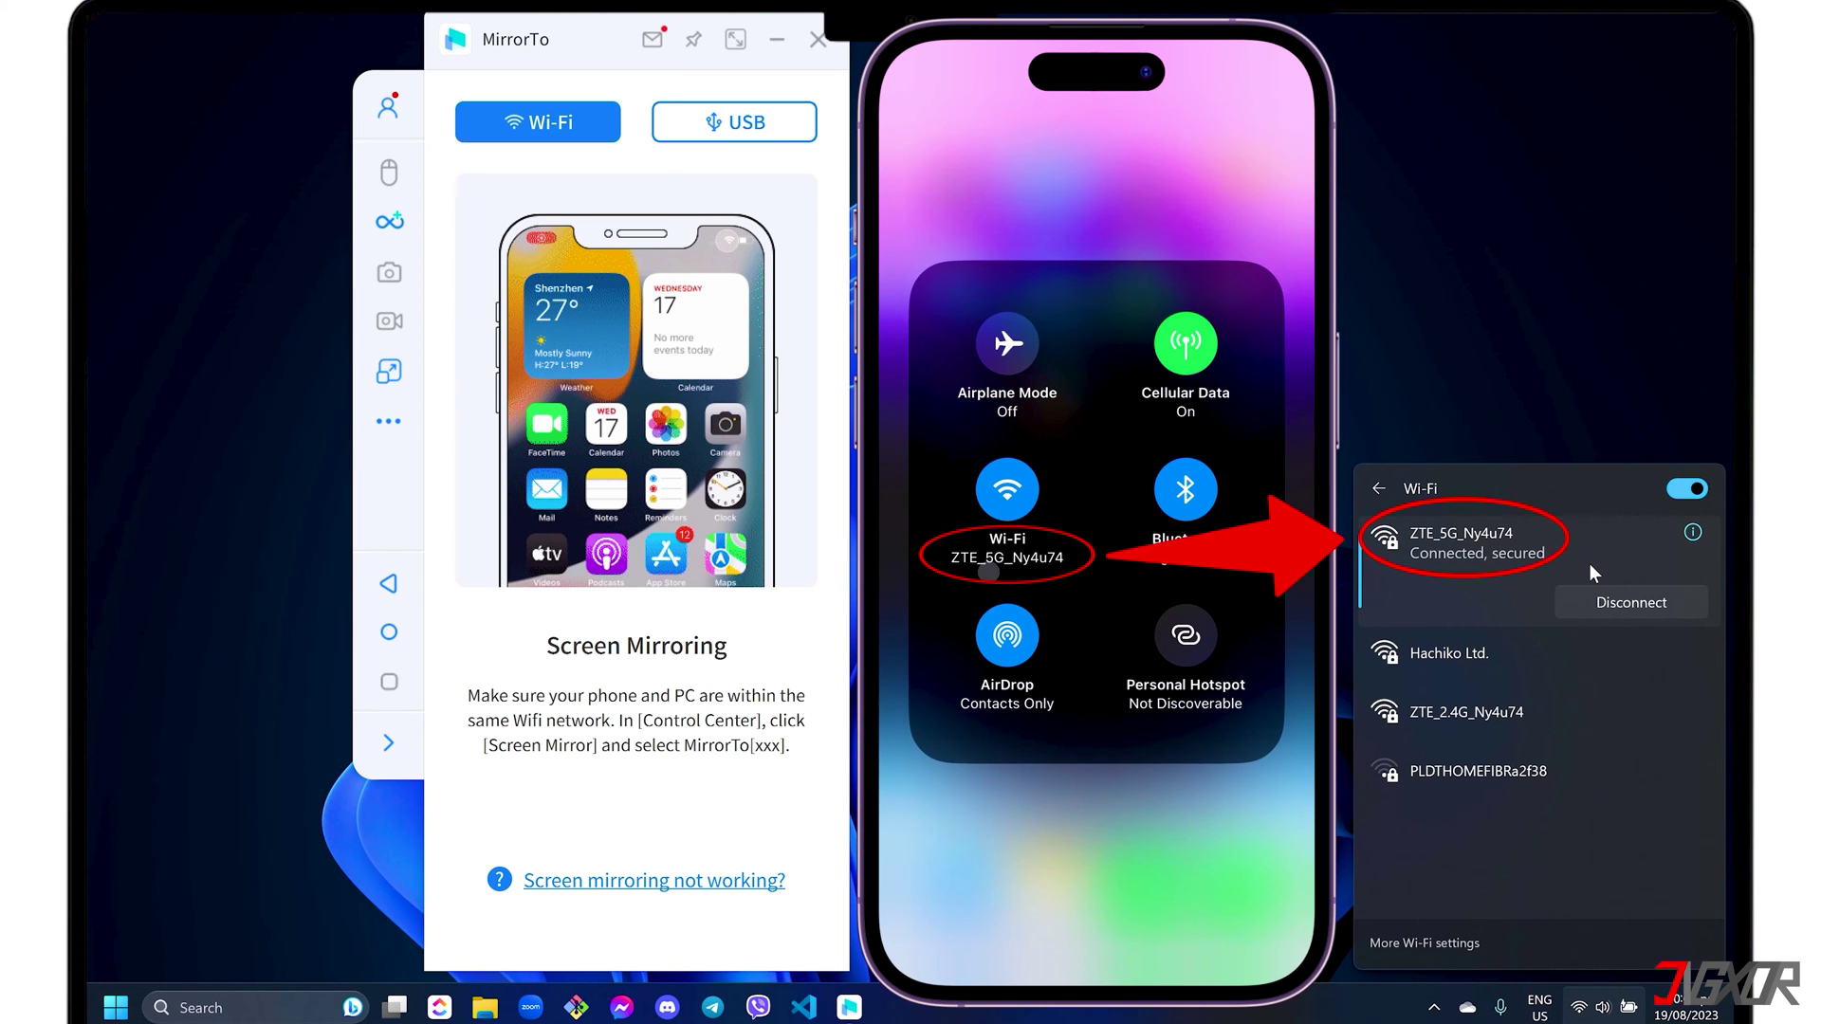
click(1580, 1009)
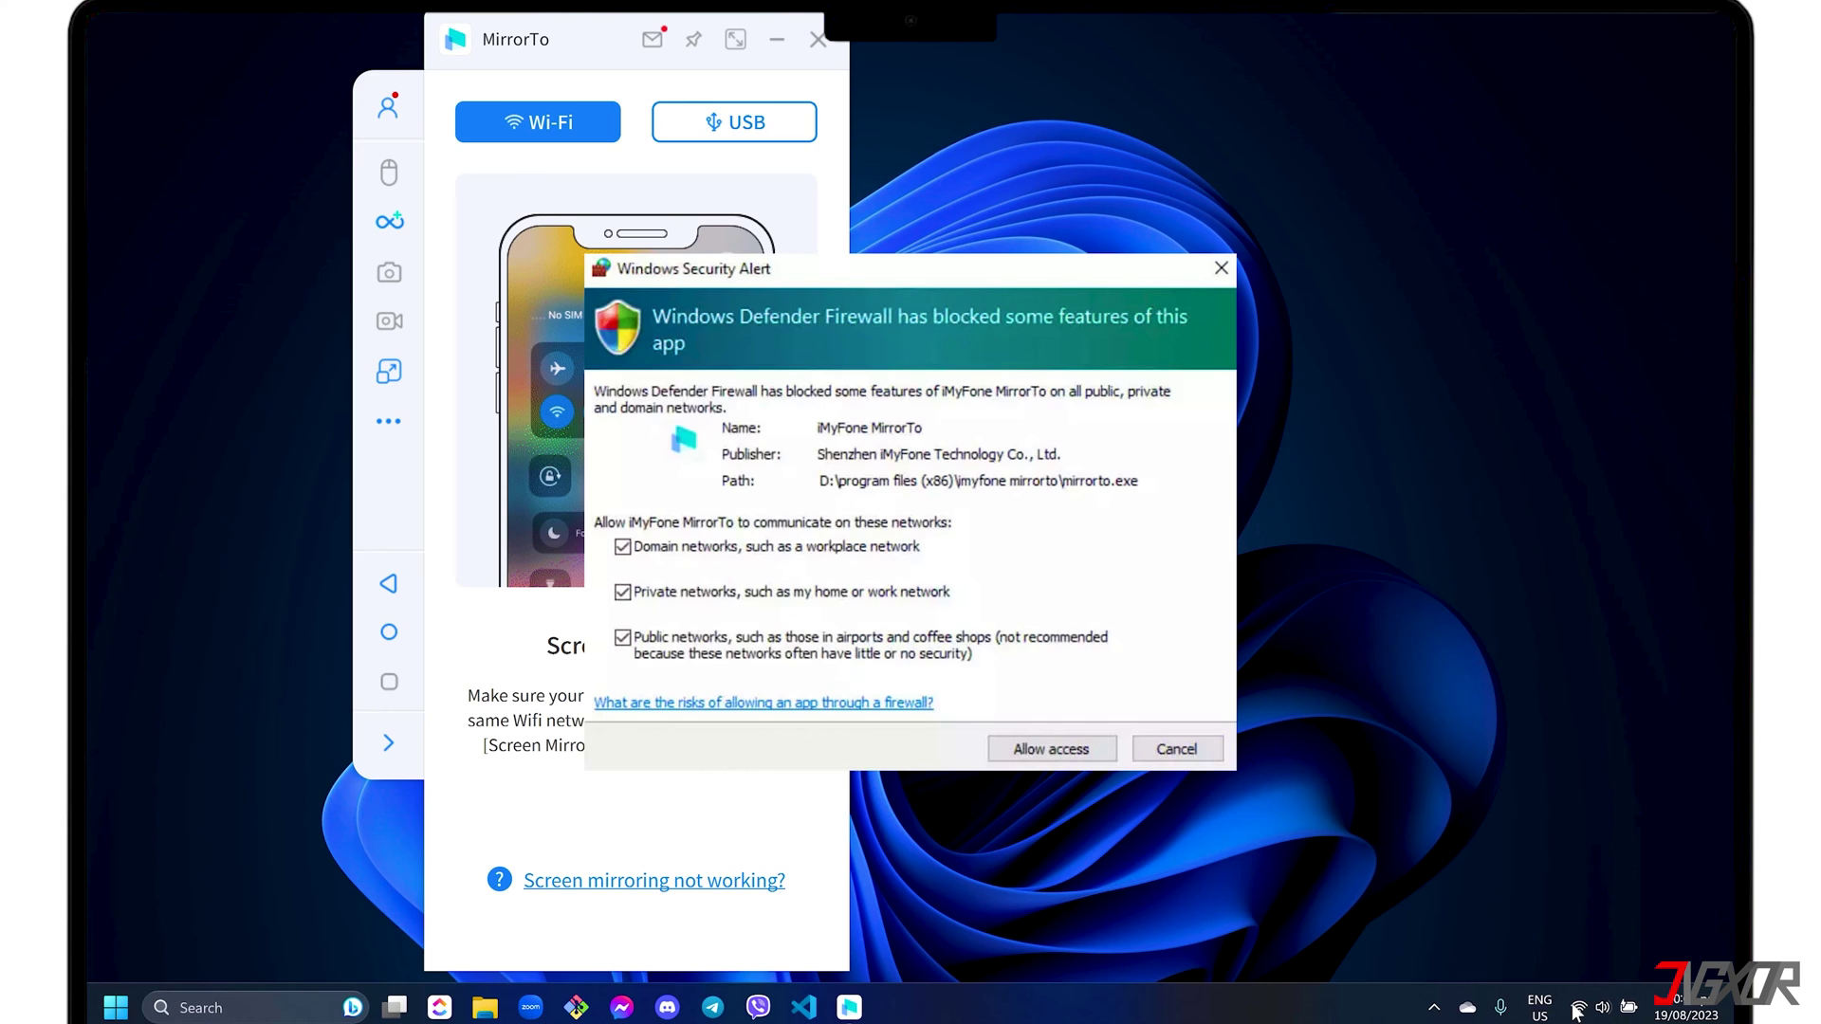
click(1053, 751)
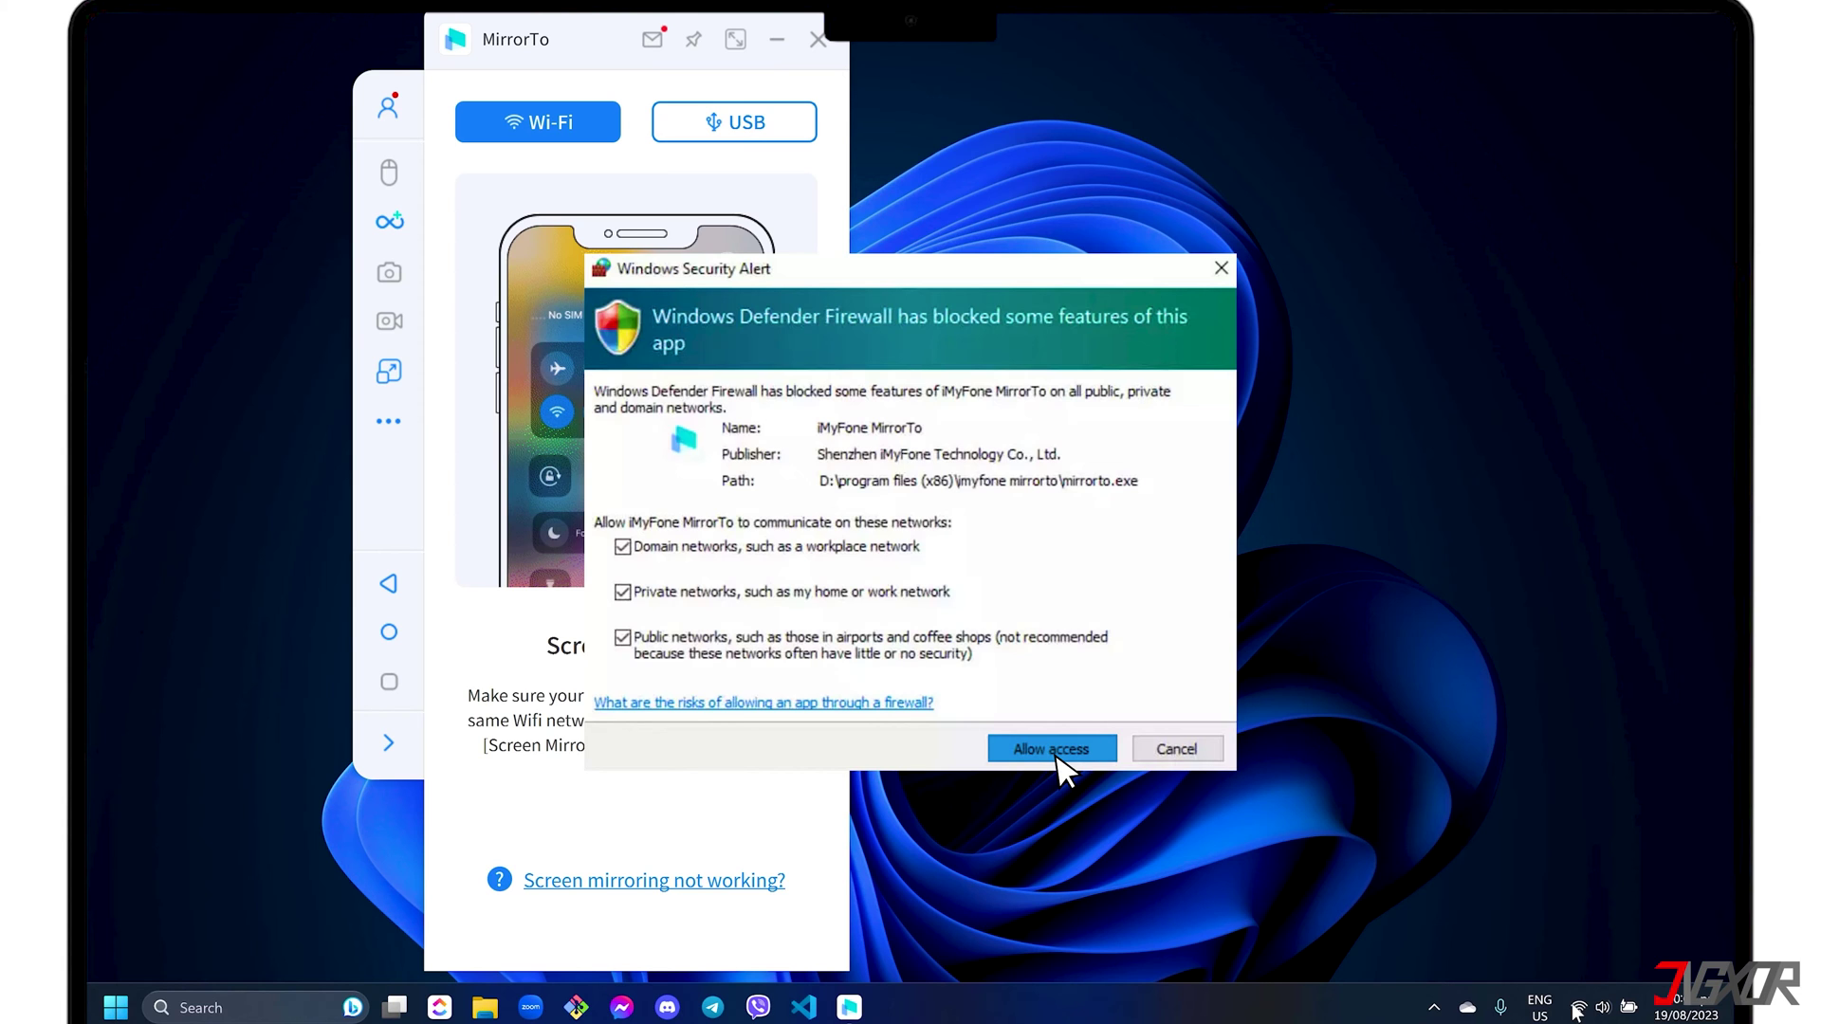
click(1053, 750)
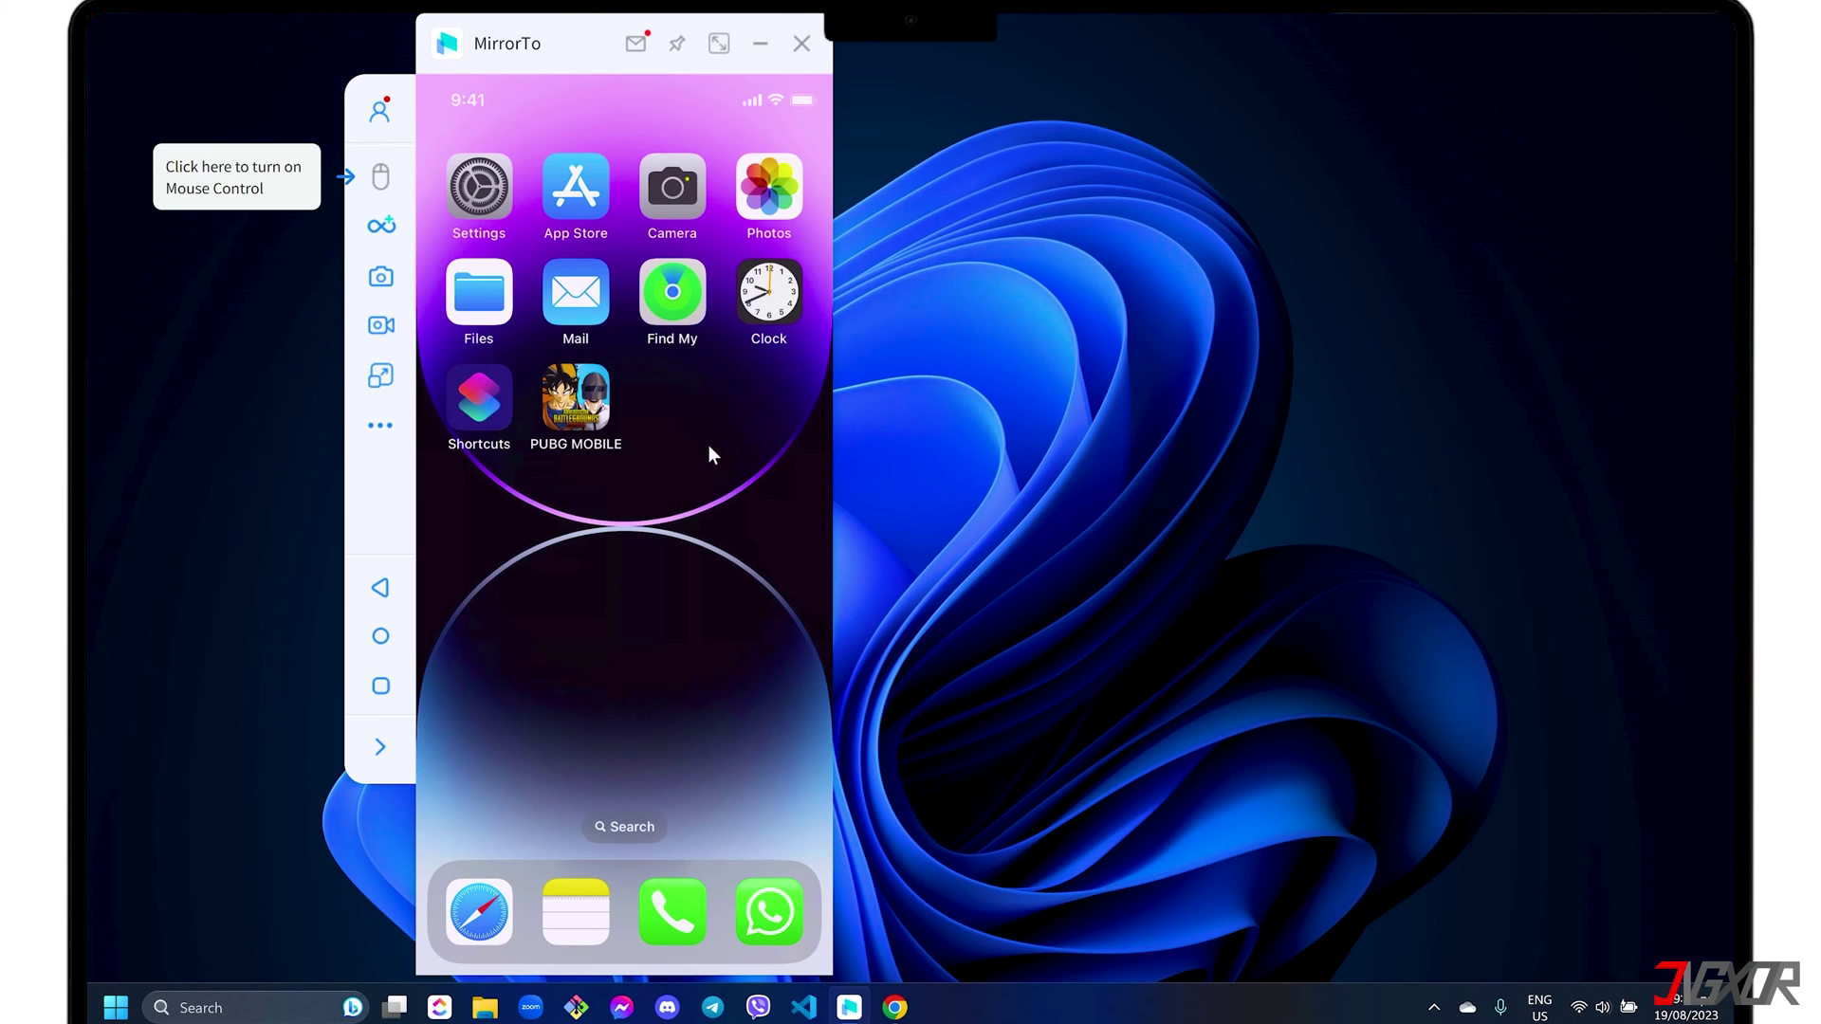
- Pin the mirror window always on top, test it over Chrome, then toggle full screen
click(676, 48)
click(894, 1008)
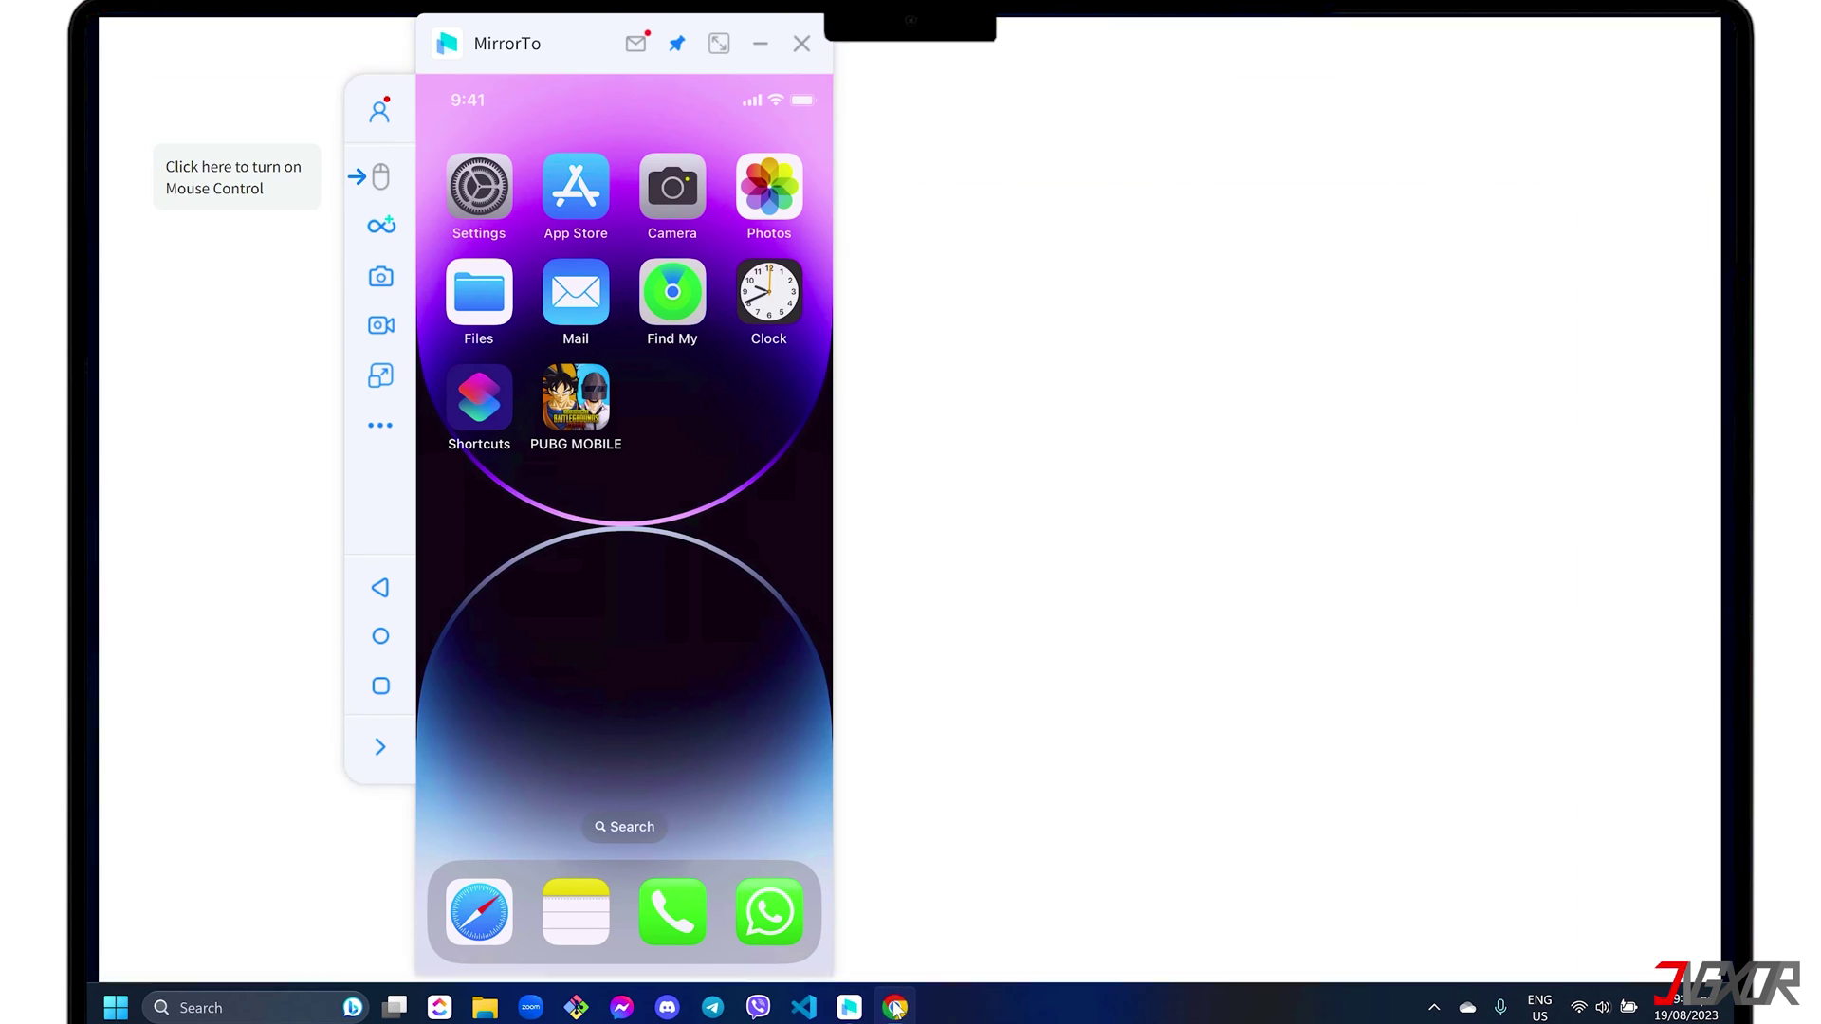
scroll(1105, 821, down, 2)
scroll(1107, 817, down, 2)
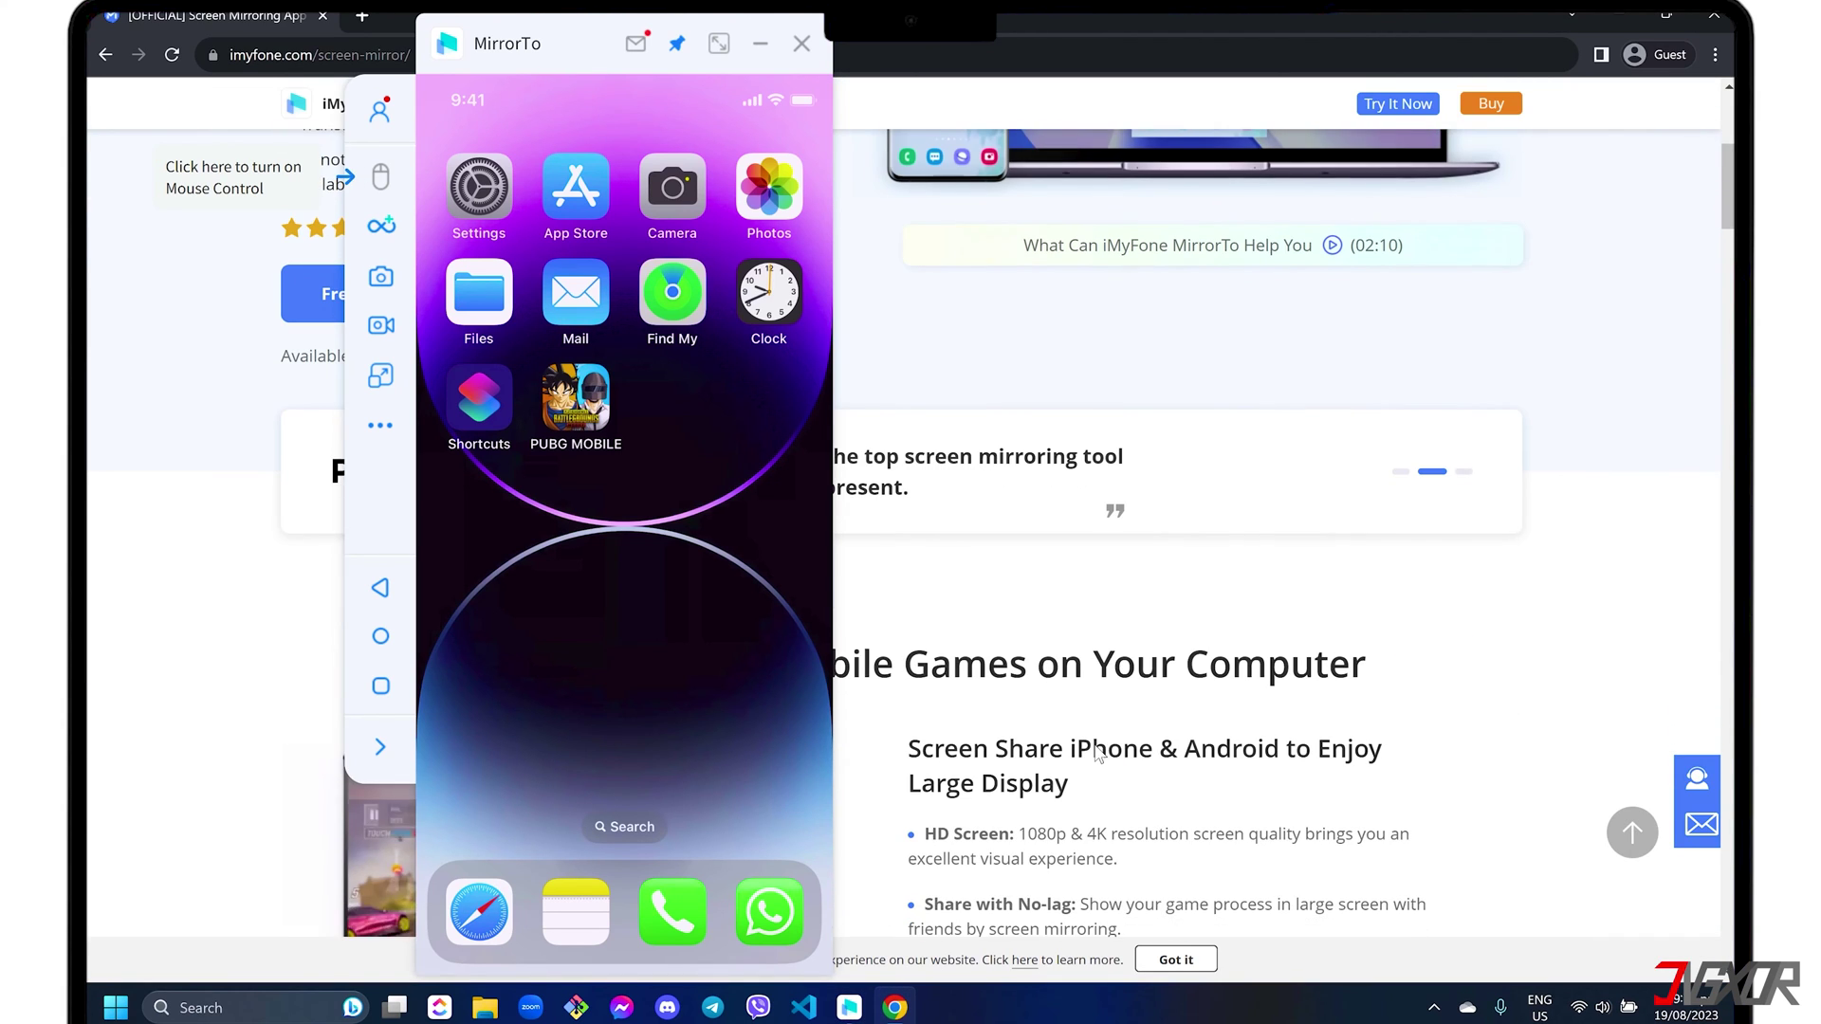
key(super+d)
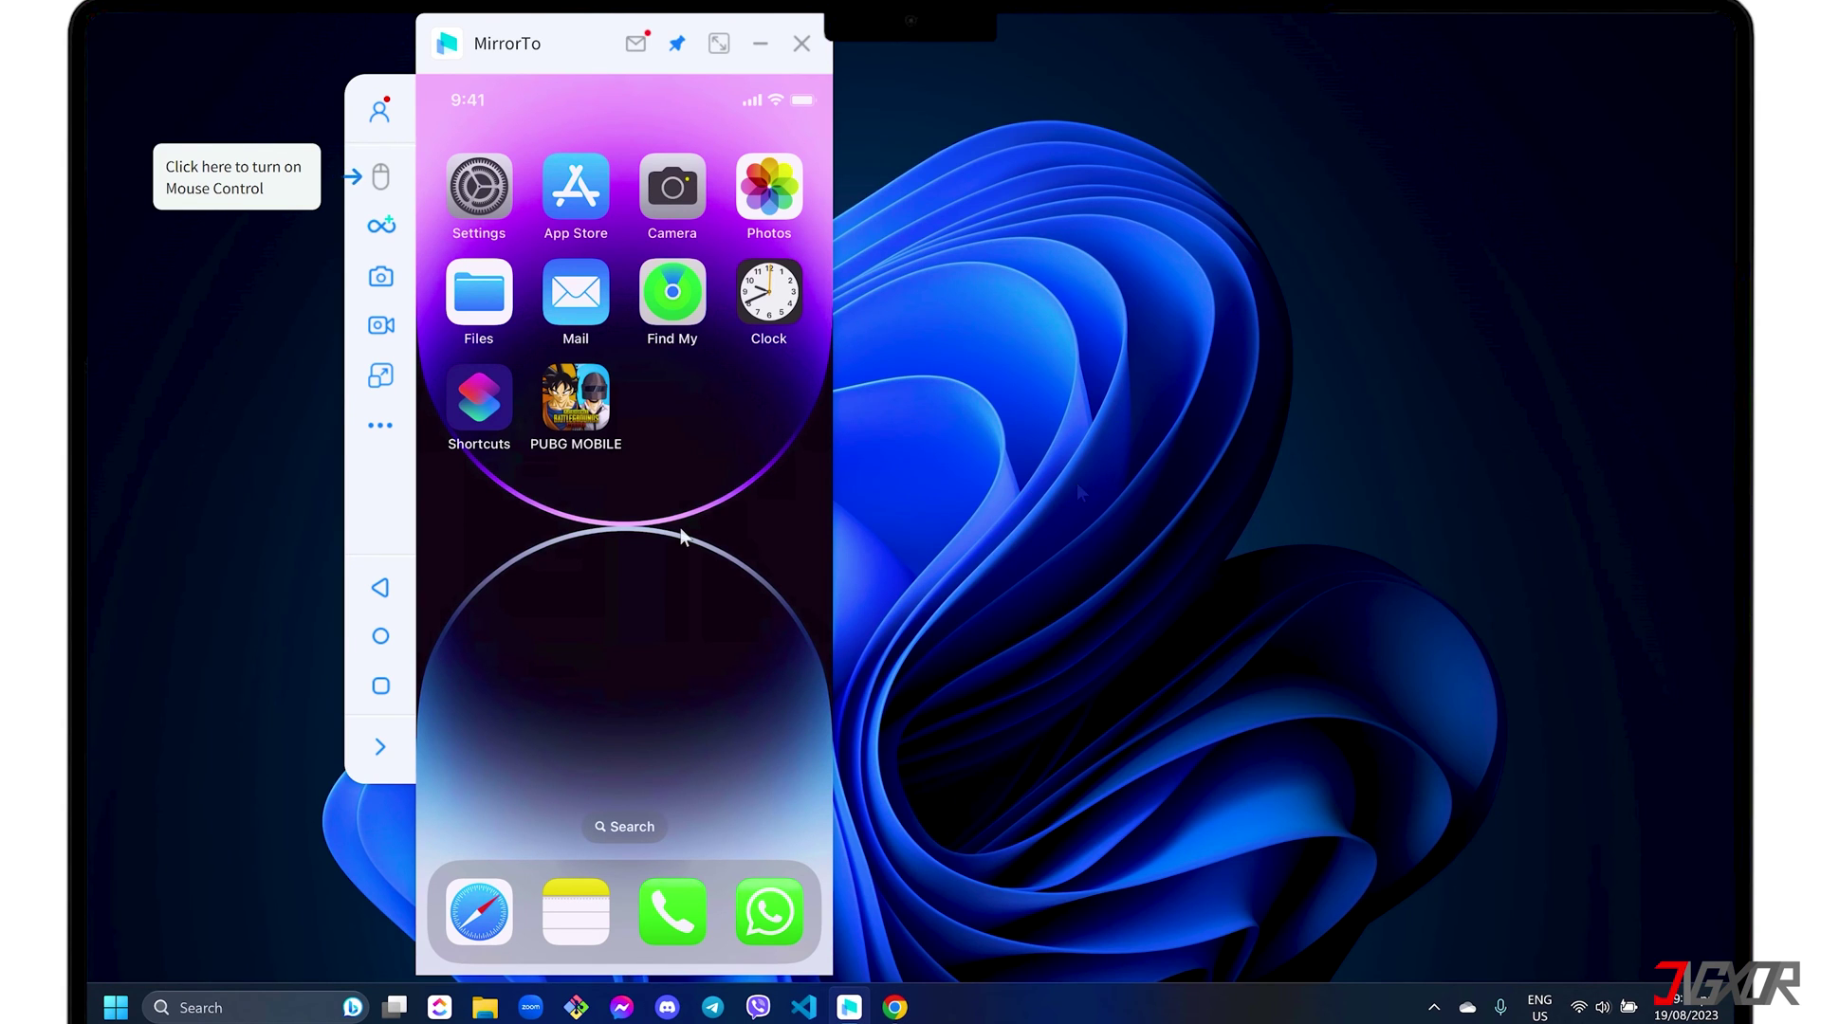
click(719, 43)
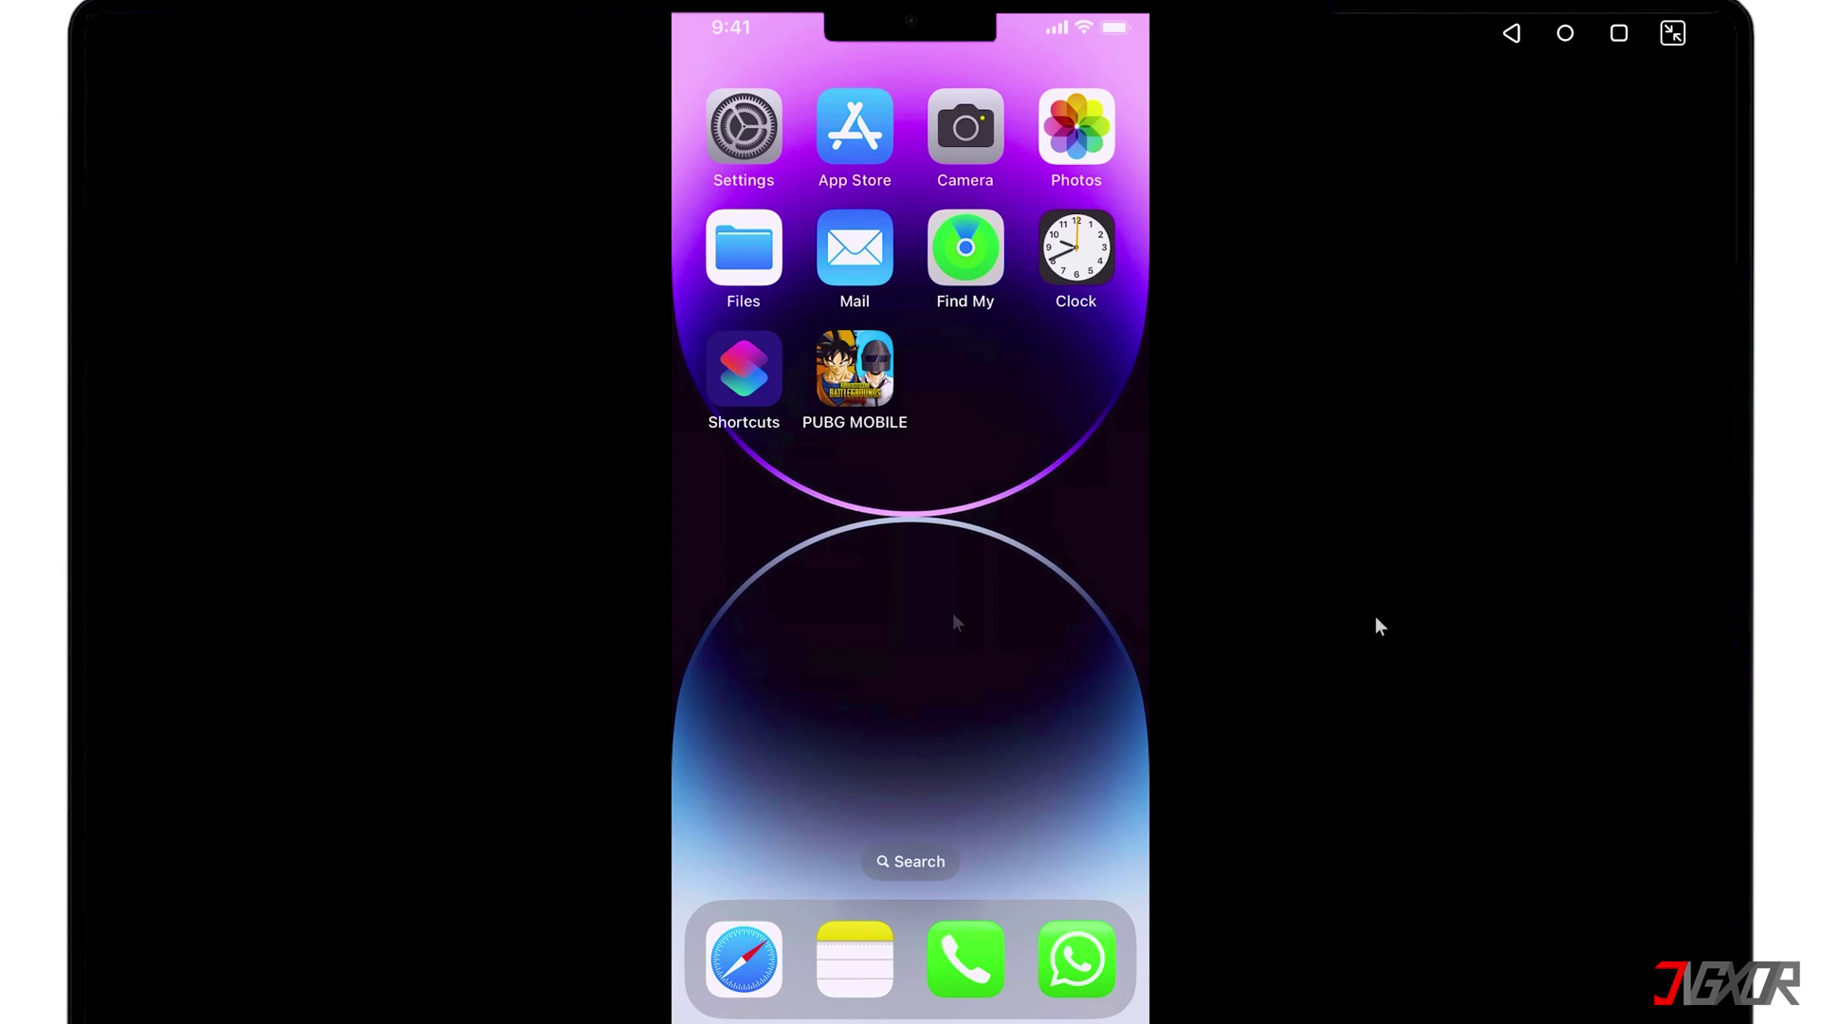
click(1671, 33)
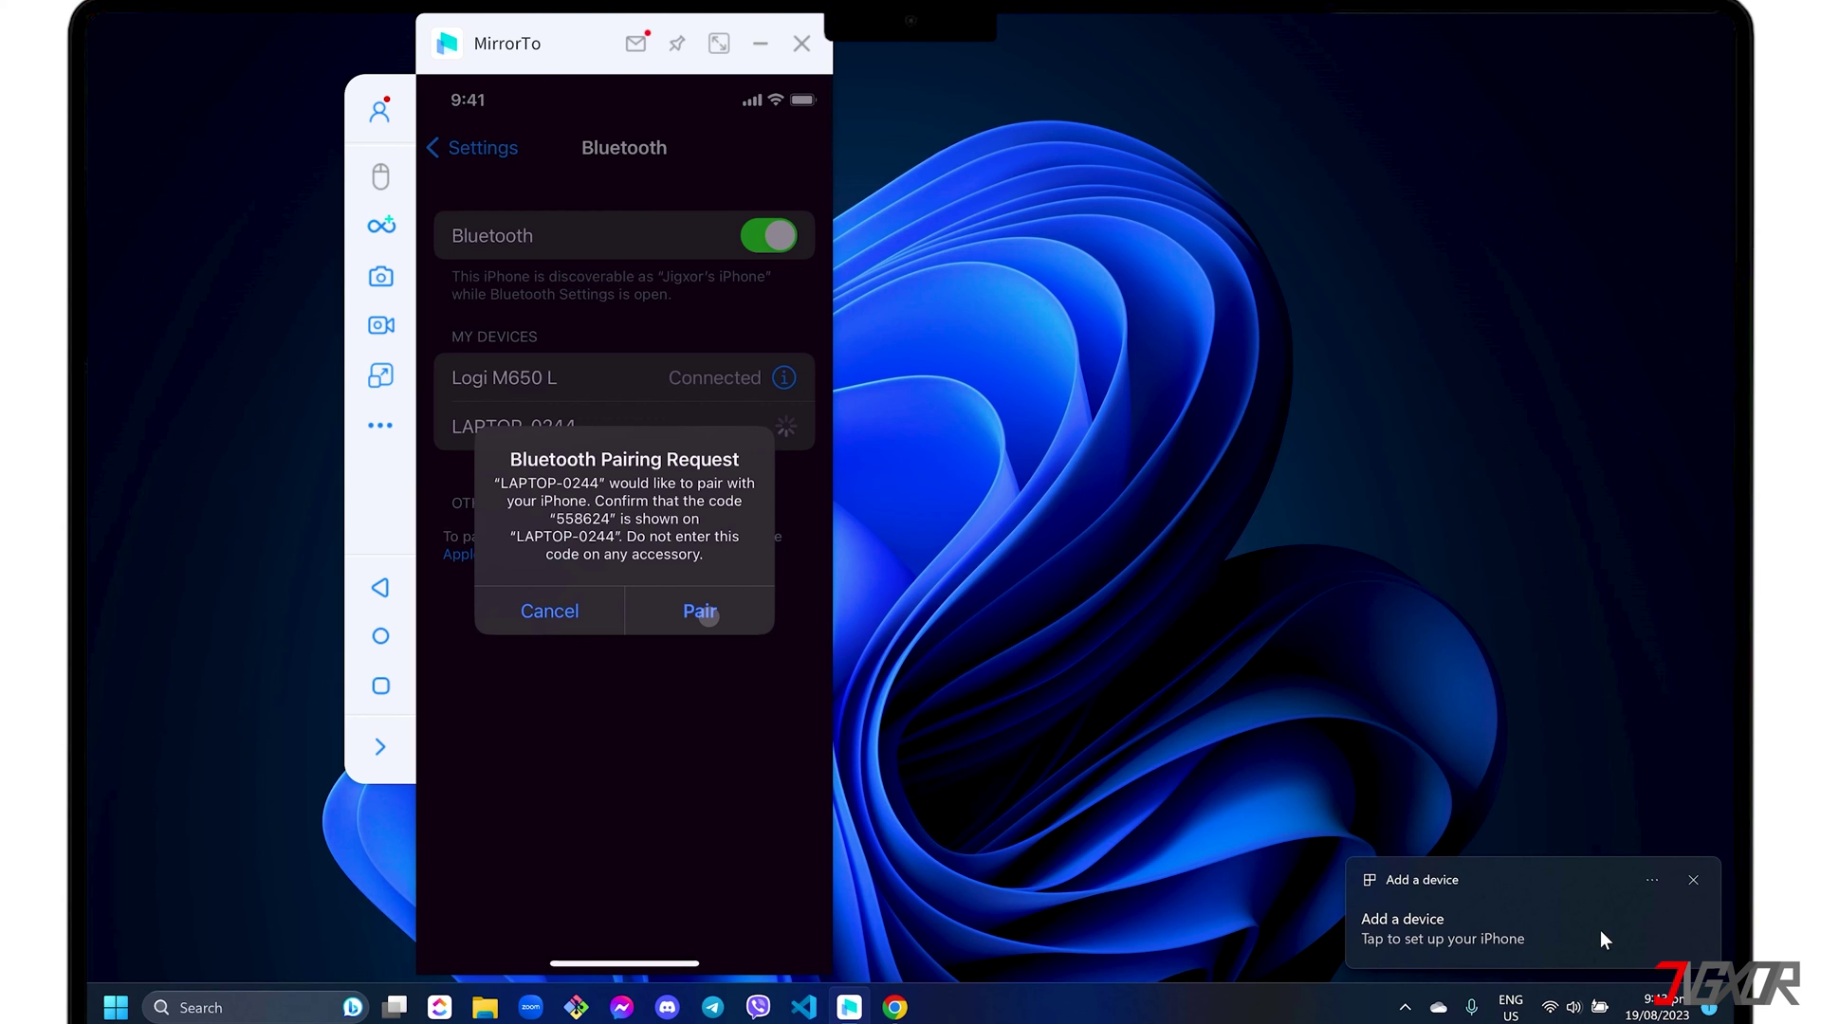
- Open the PC's Bluetooth devices page from the 'Add a device' notification
click(1601, 931)
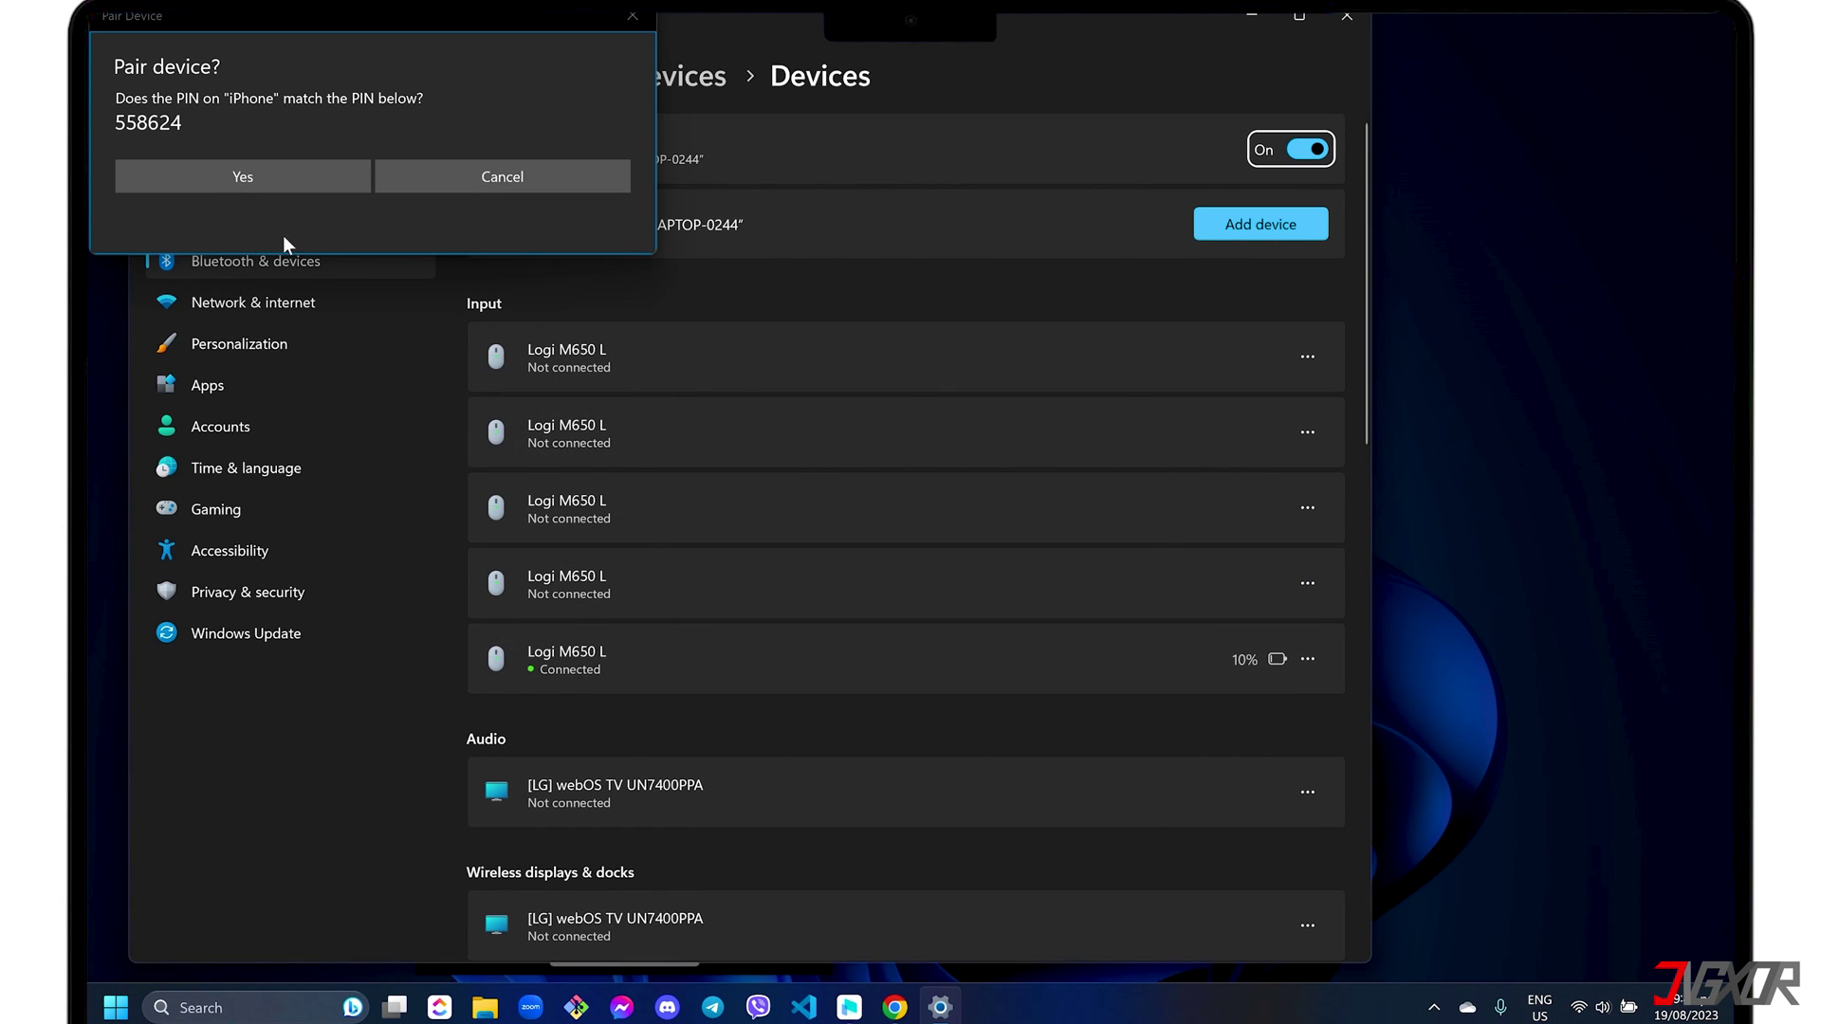
- Confirm the pairing PIN matches, then close the 'Connection succeeded' message
click(234, 176)
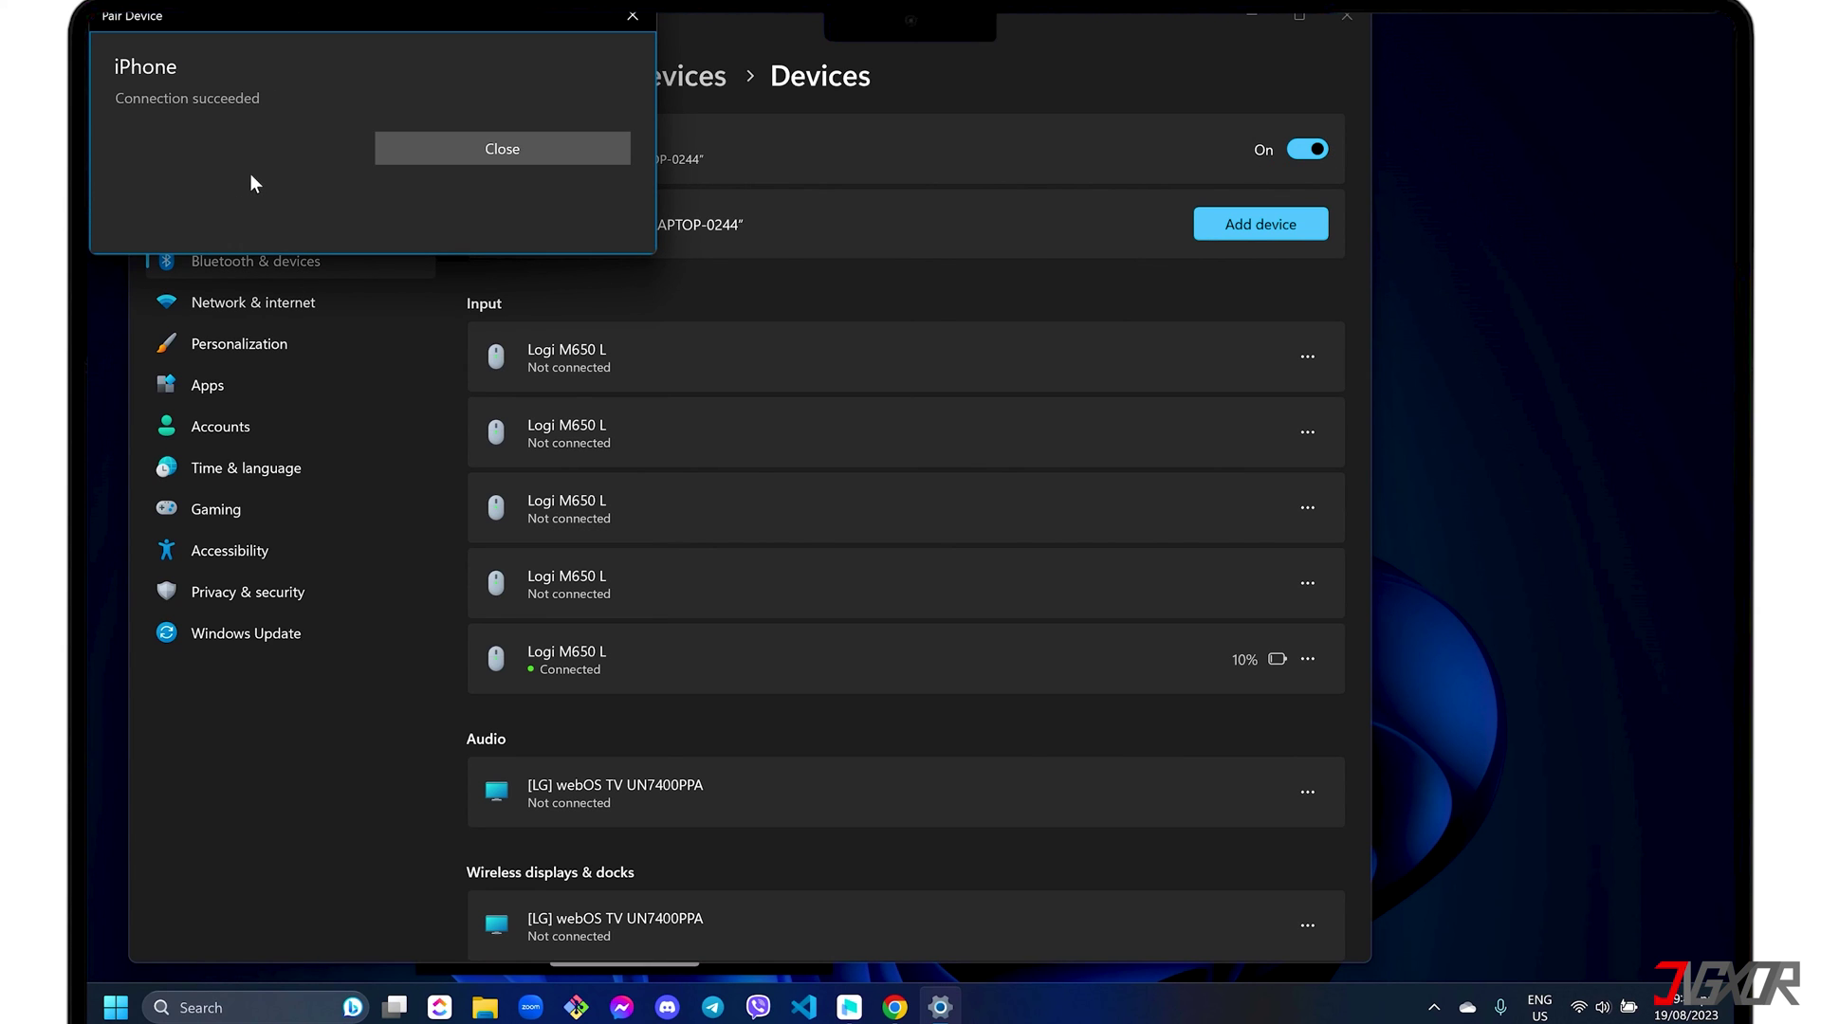
click(424, 152)
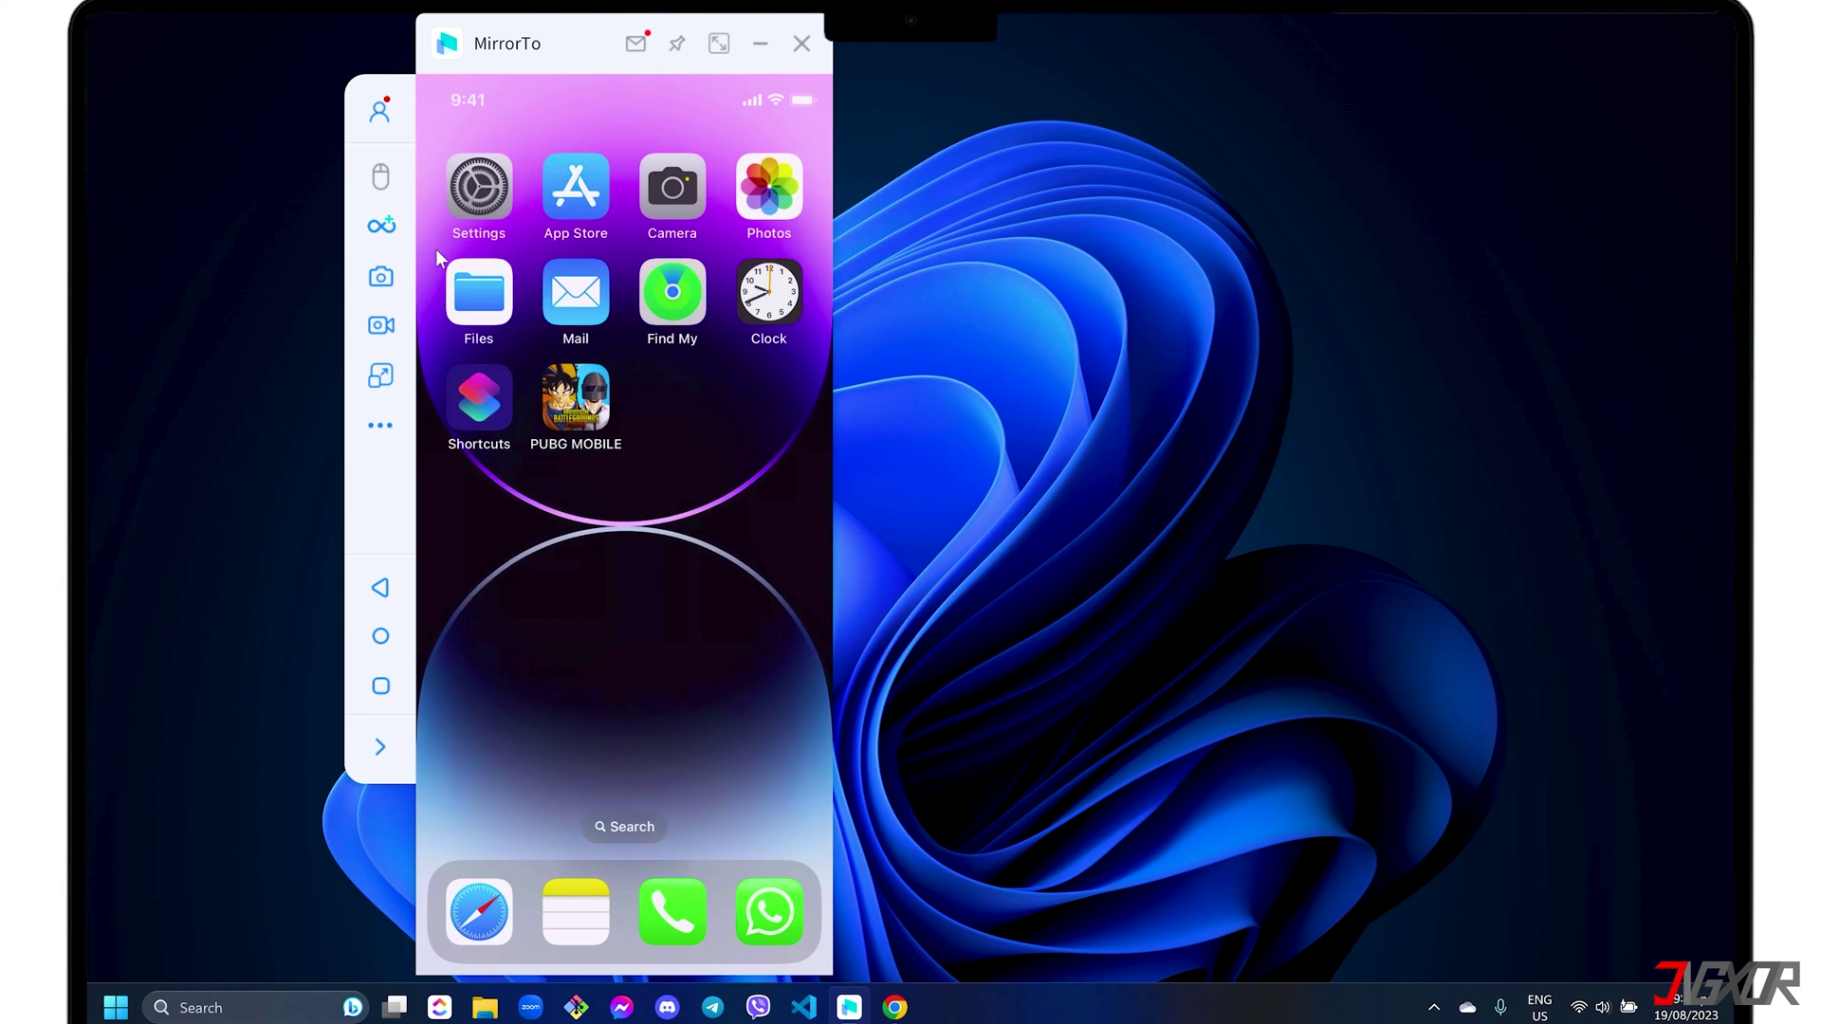
- Enable mouse control, acknowledge the orientation lock notice, and open Notes on the iPhone
click(380, 180)
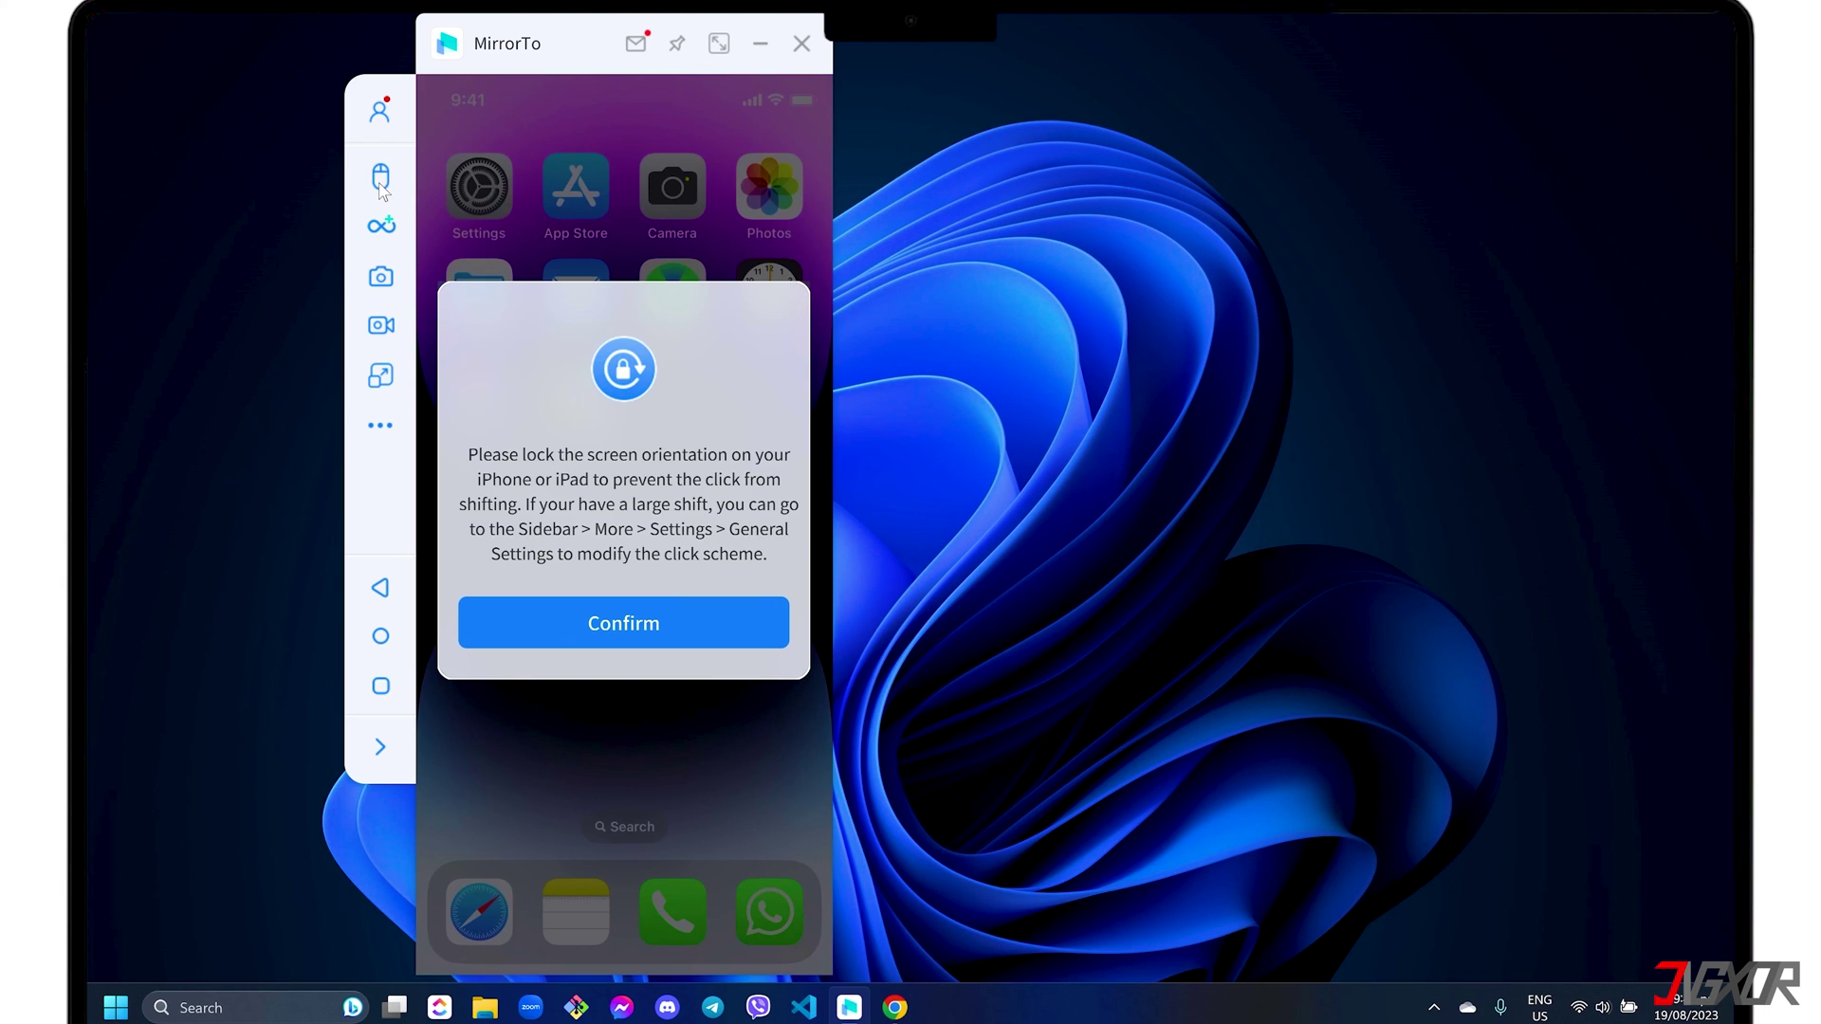
click(651, 622)
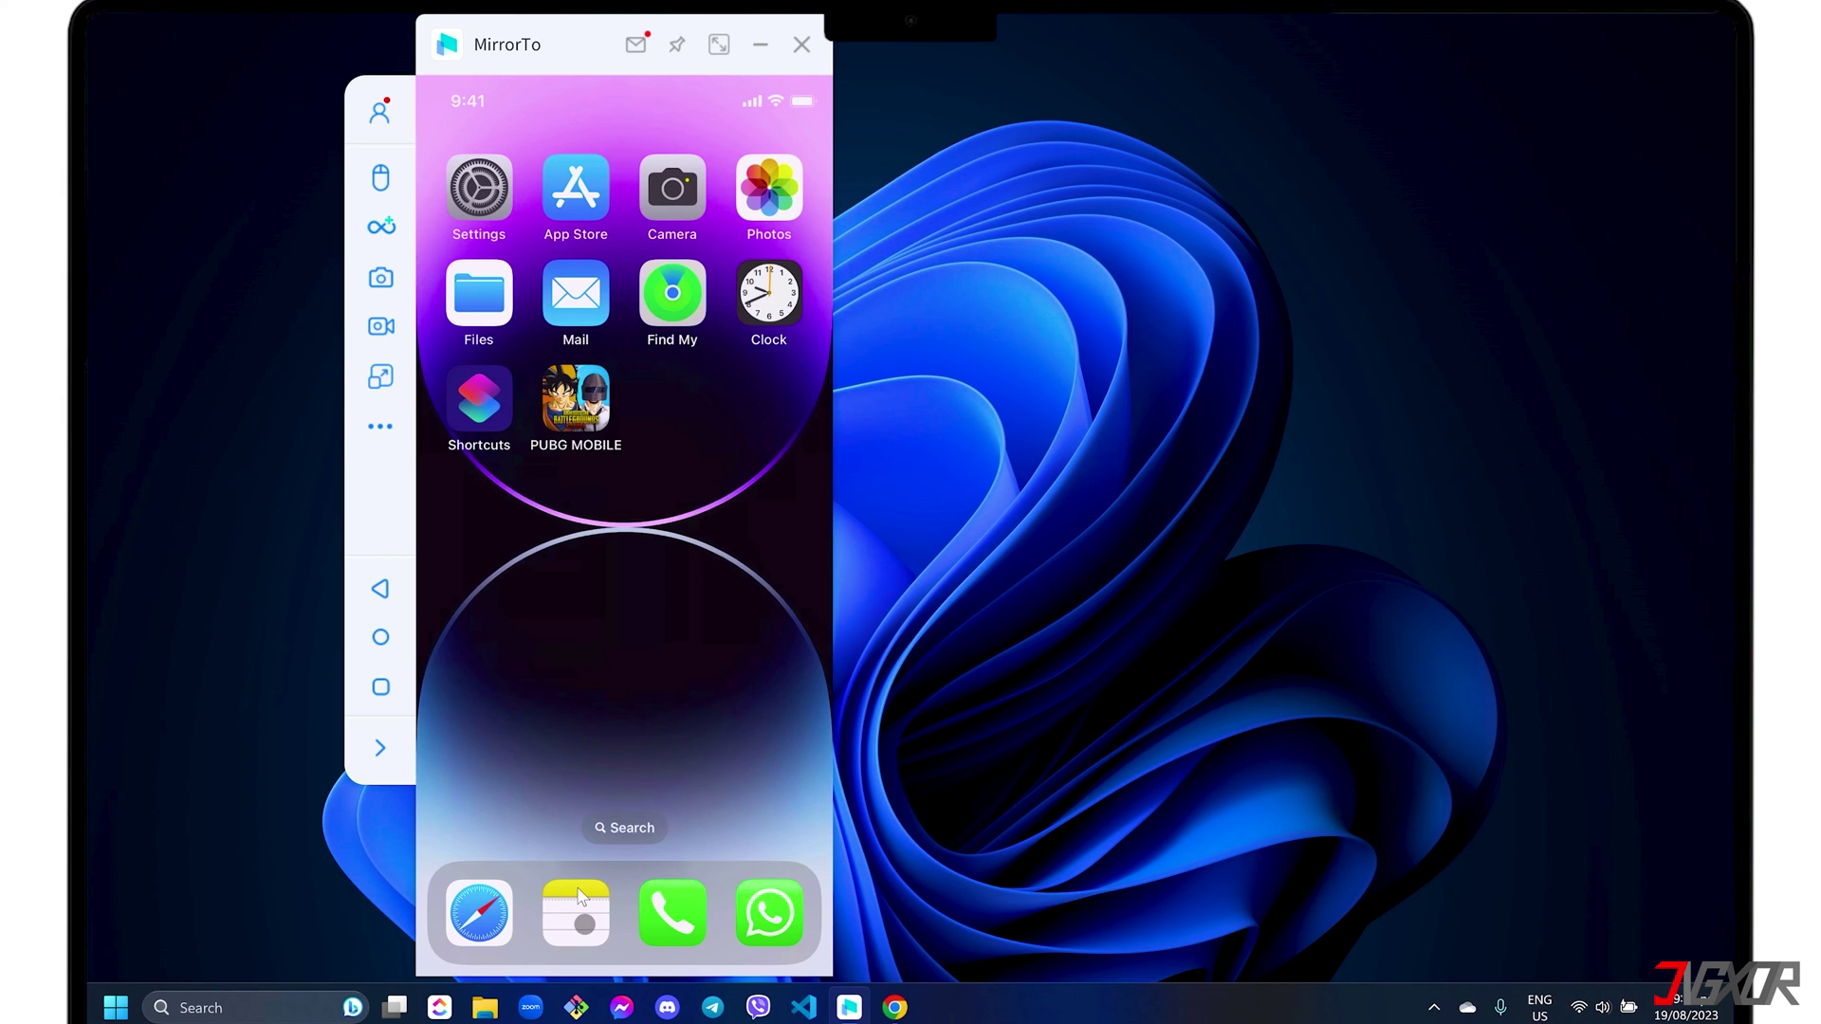
click(581, 896)
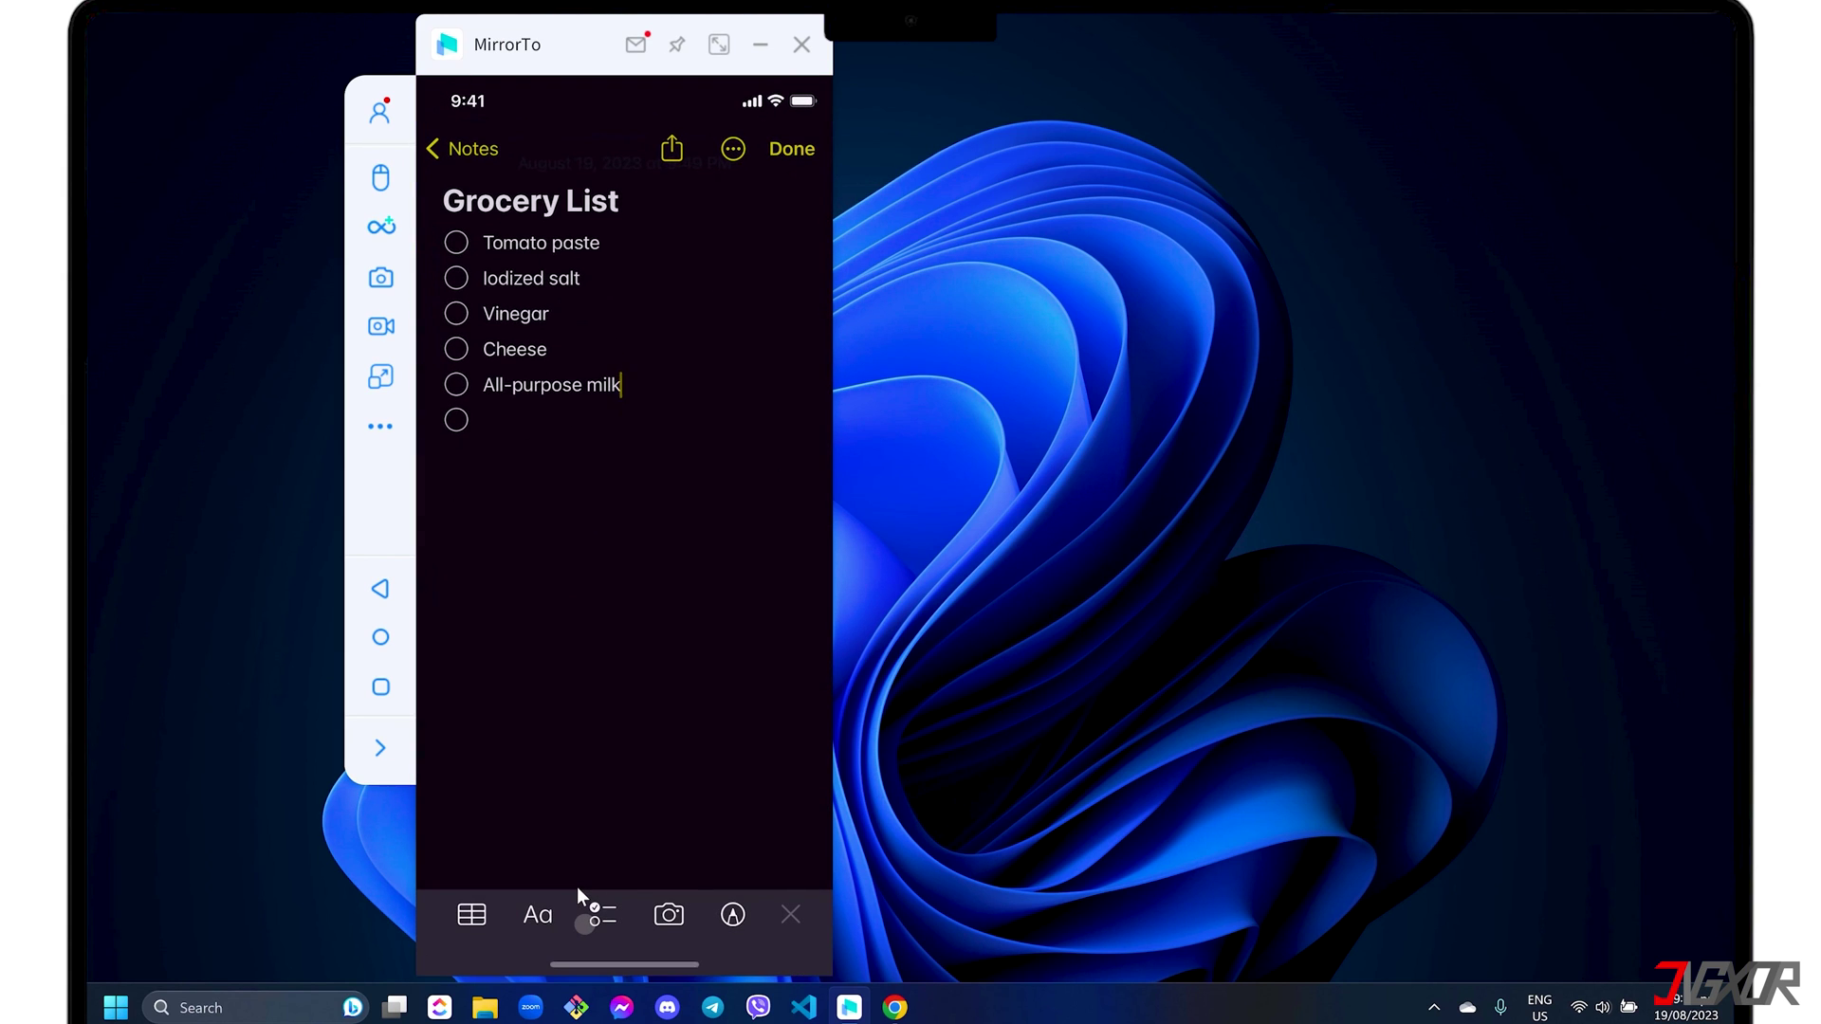
- Change 'All-purpose milk' to 'All-purpose cream' and add 'Butter' as a new item
double_click(600, 384)
text(cream)
key(Return)
text(Butter)
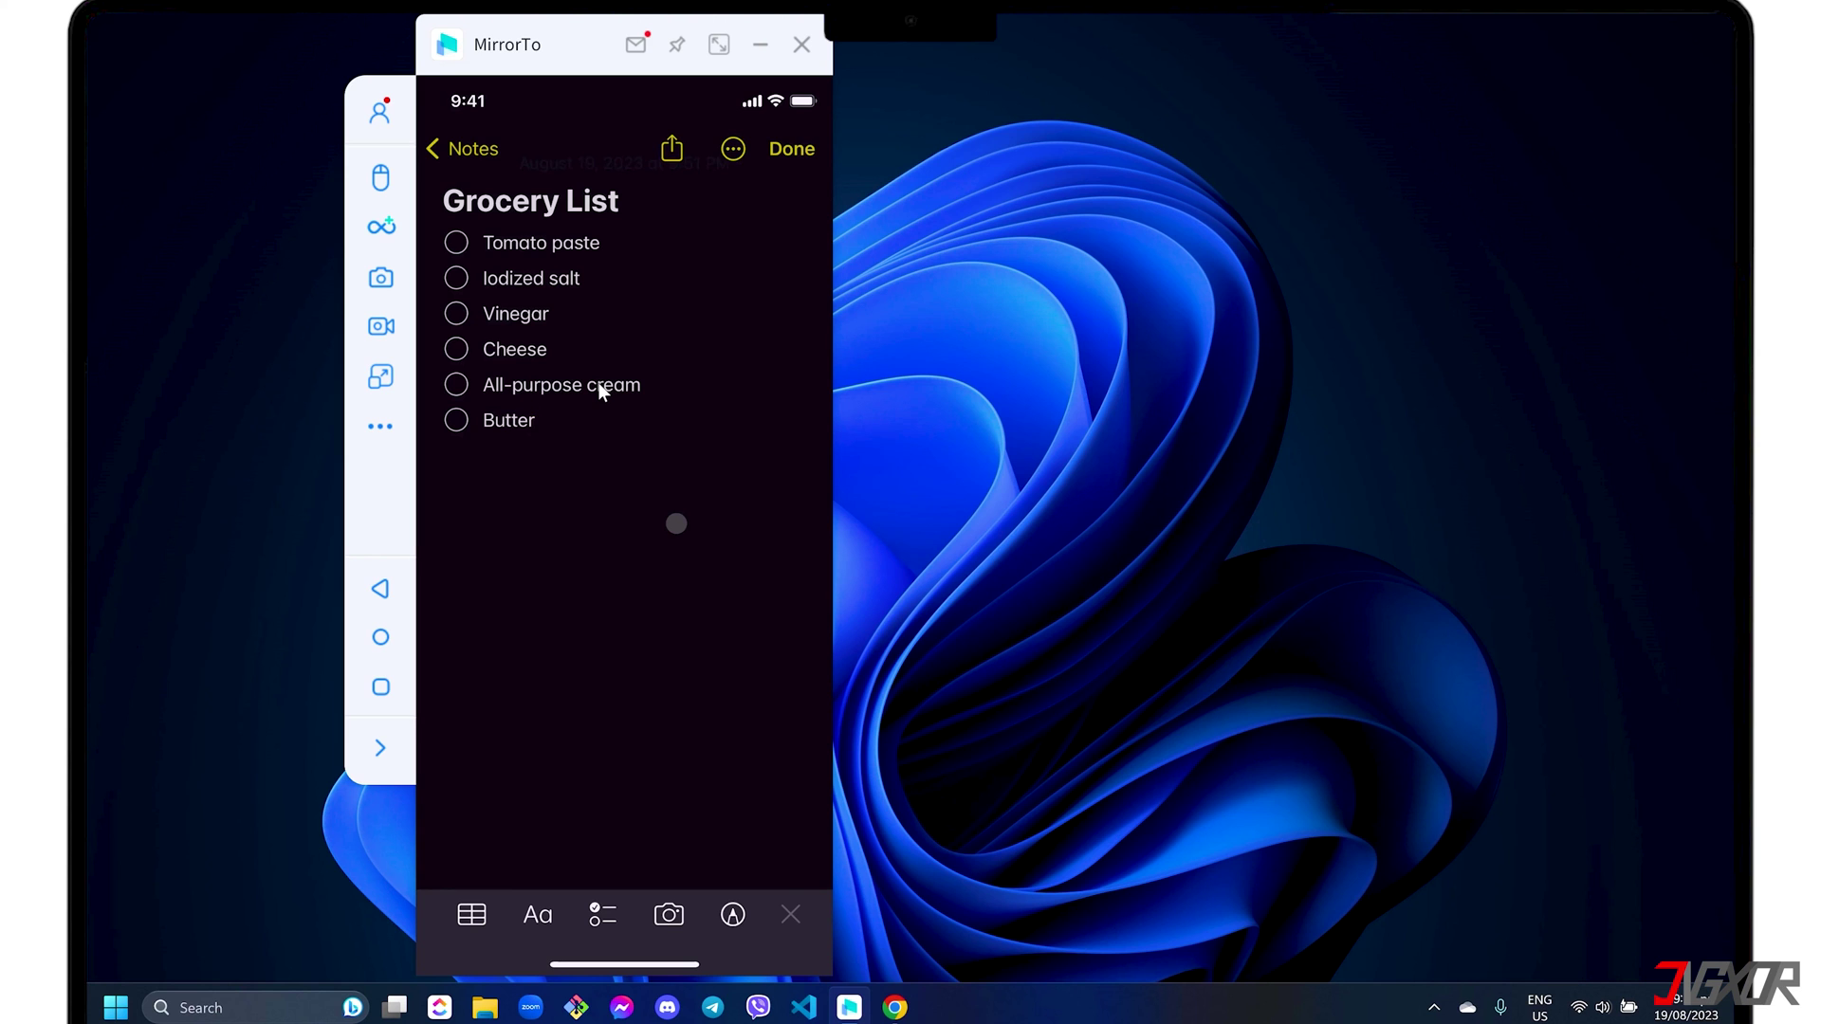